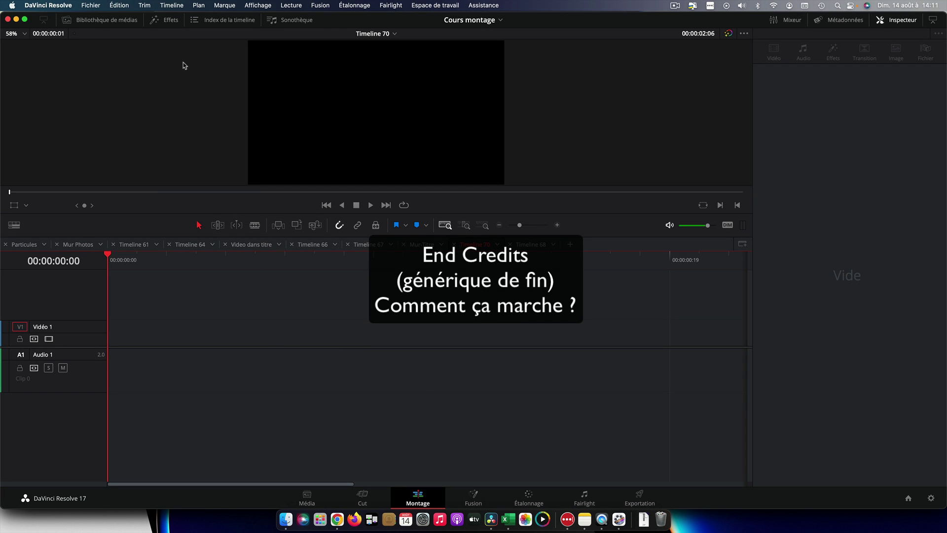
Step: Search the Effects library for 'cred' and drop the End Credits title onto Vidéo 1
{"action": "left_click", "coordinate": [168, 24]}
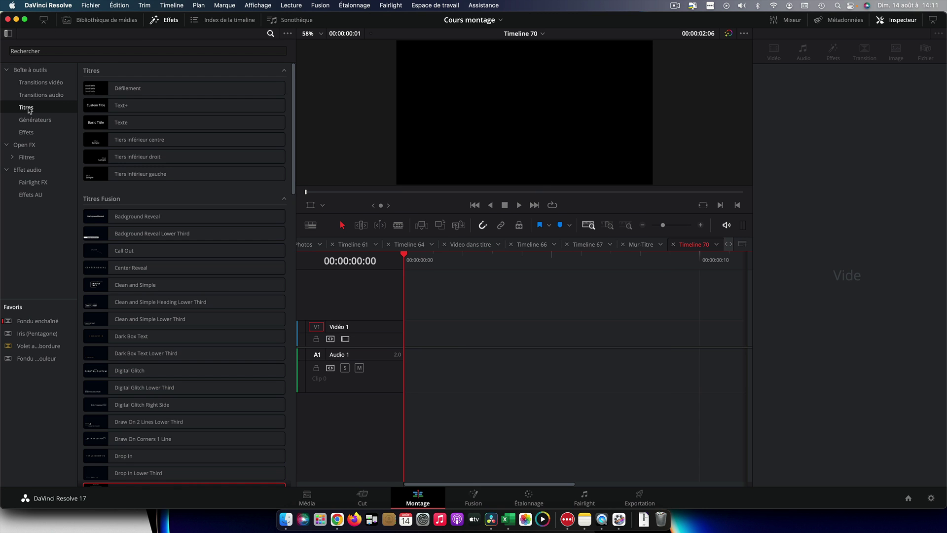
{"action": "left_click", "coordinate": [85, 51]}
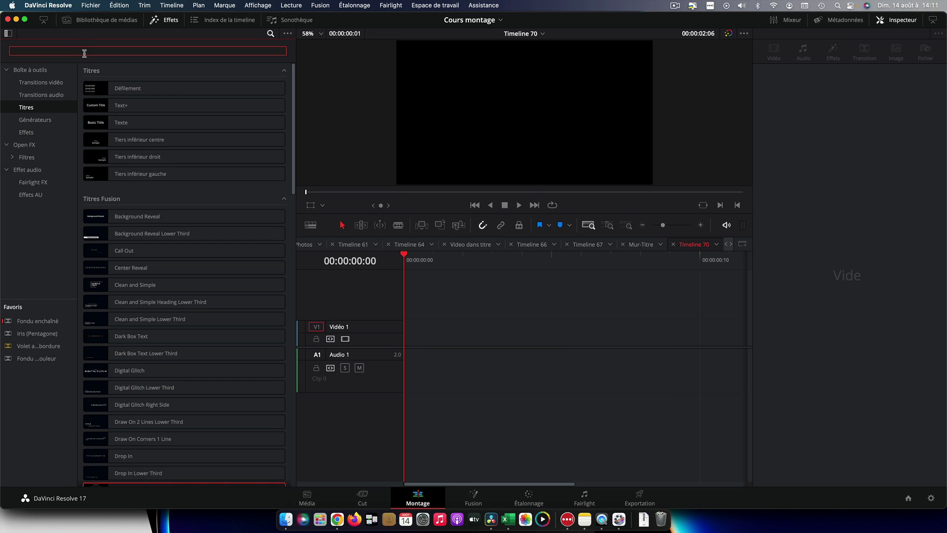
{"action": "type", "text": "cred"}
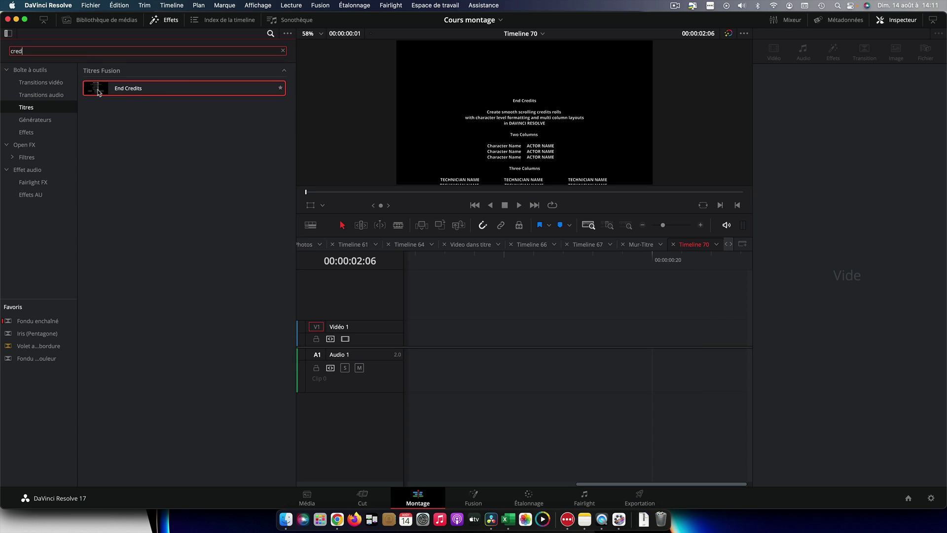
{"action": "left_click_drag", "start_coordinate": [99, 92], "coordinate": [417, 332]}
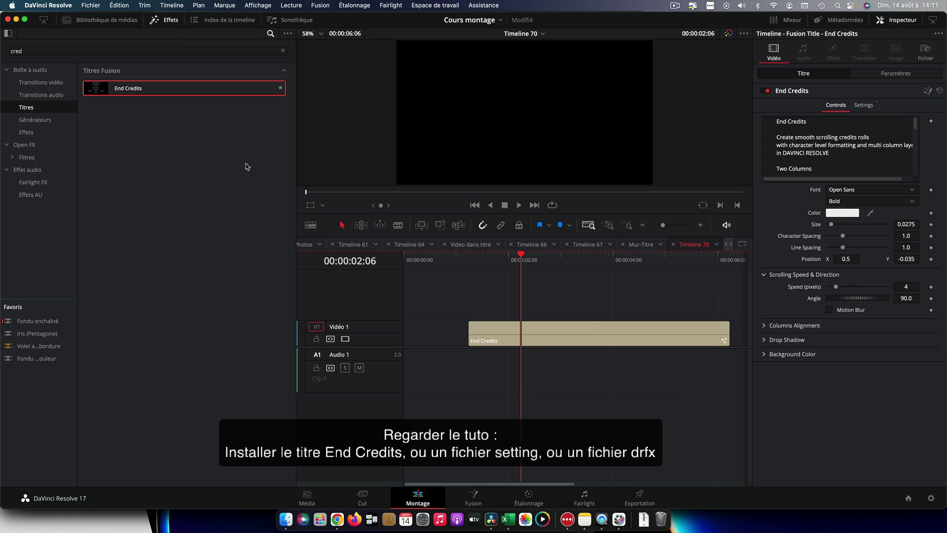
Step: Fit the timeline to view and slide the End Credits clip to 00:00:00:00
{"action": "left_click", "coordinate": [165, 20]}
{"action": "key", "text": "Home"}
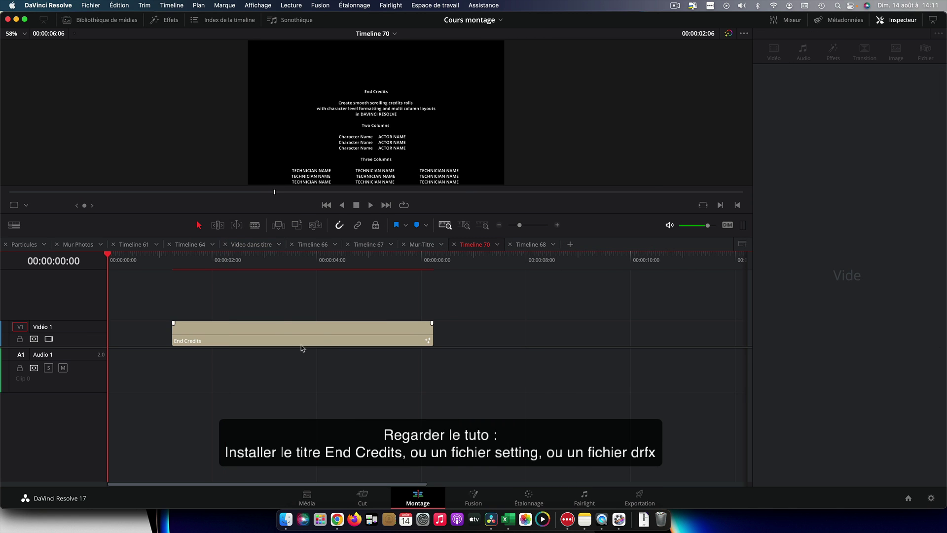
{"action": "key", "text": "shift+z"}
{"action": "left_click_drag", "start_coordinate": [351, 338], "coordinate": [229, 333]}
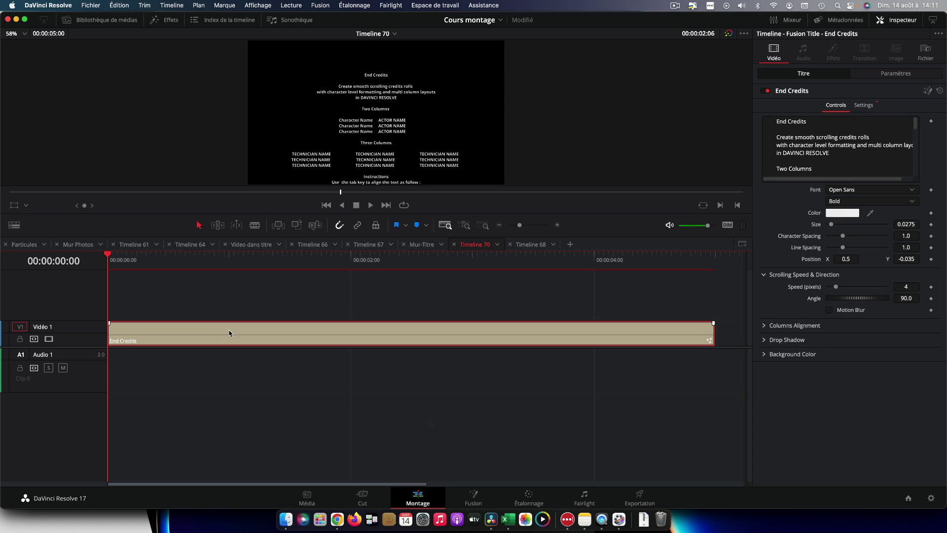
Step: Select the End Credits clip and delete all its placeholder text in the Inspector text box
{"action": "left_click", "coordinate": [408, 411]}
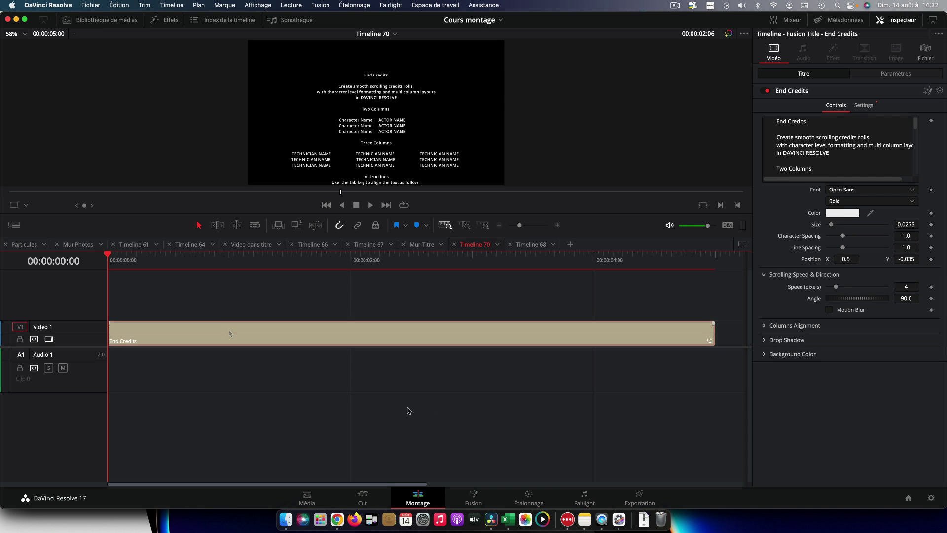
{"action": "left_click", "coordinate": [392, 330]}
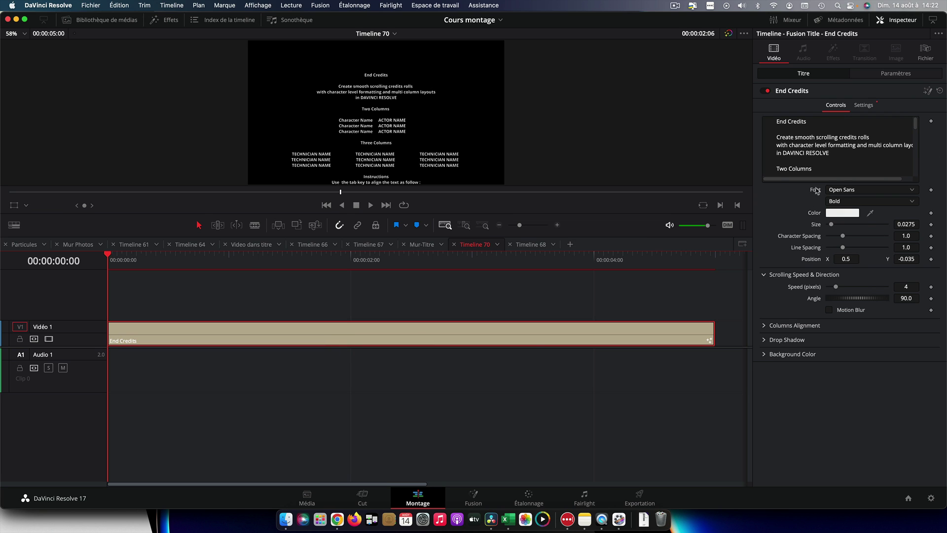
{"action": "left_click", "coordinate": [902, 21]}
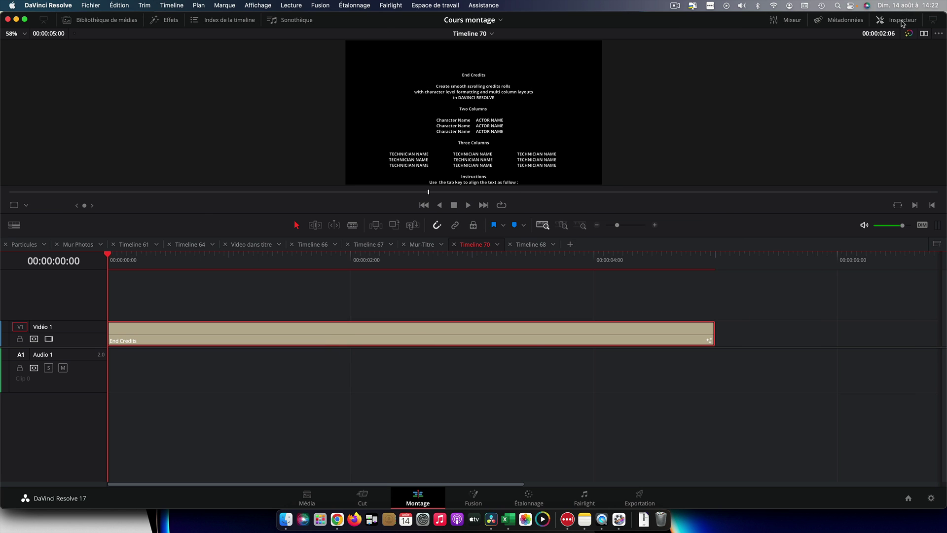
{"action": "left_click", "coordinate": [902, 22]}
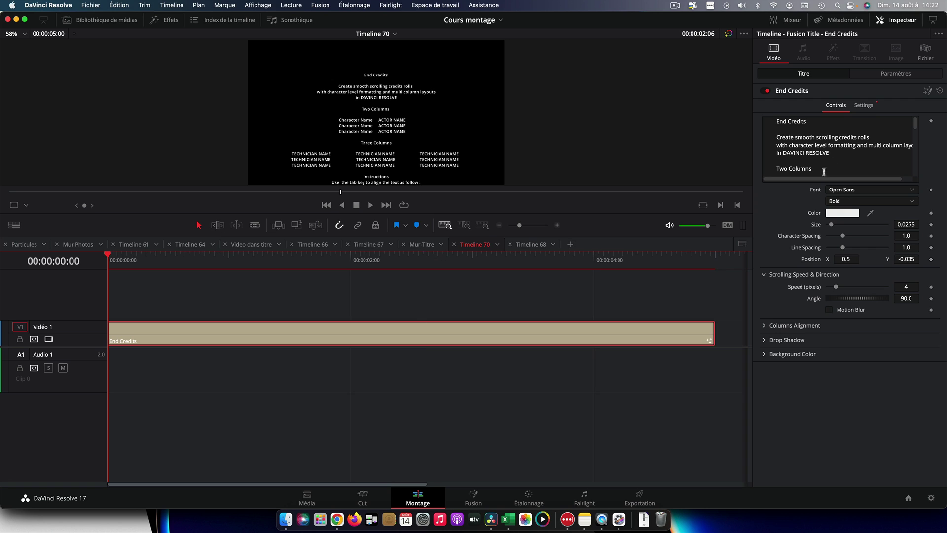
{"action": "left_click", "coordinate": [789, 122]}
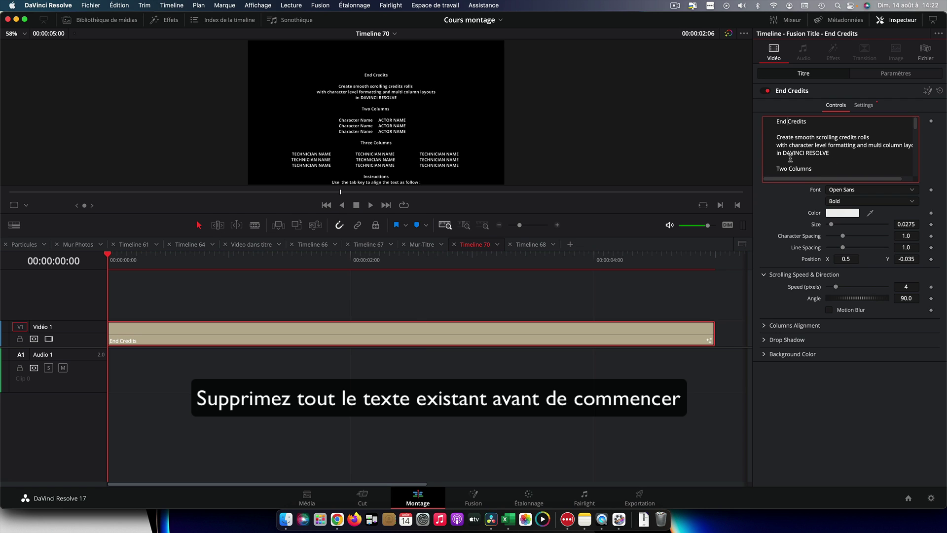
{"action": "key", "text": "super+a"}
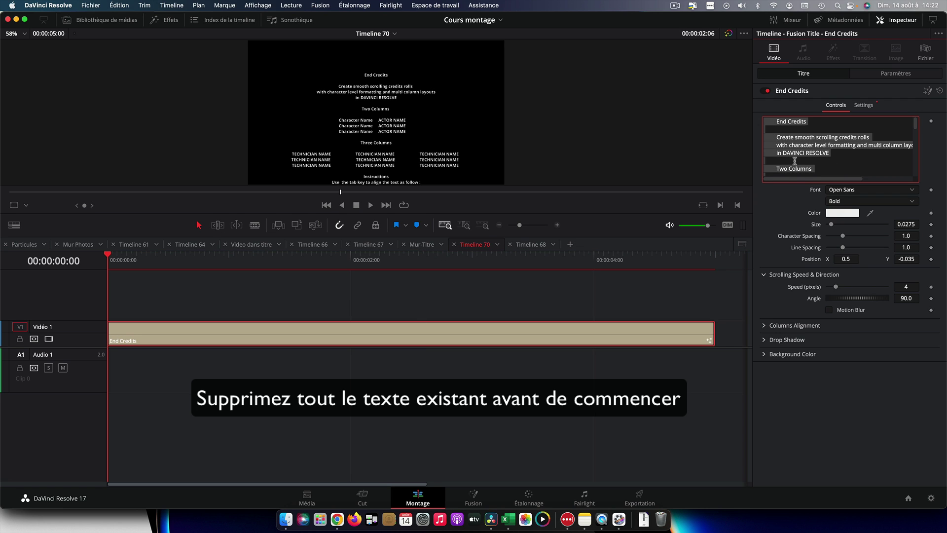
{"action": "key", "text": "BackSpace"}
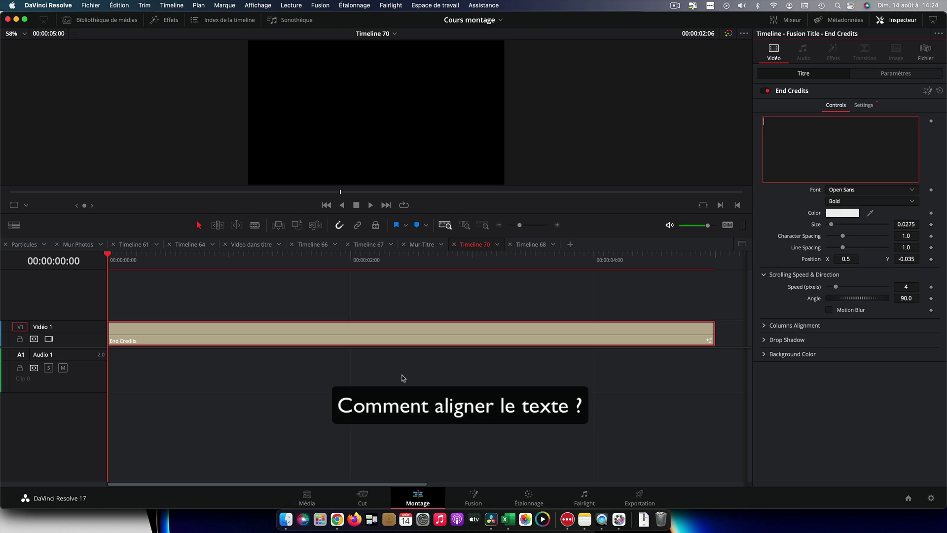
Step: Type '0 tabulation', a one-tab '1 tabulation' line and a two-tab '2 tabulation align droite' line
{"action": "type", "text": "0"}
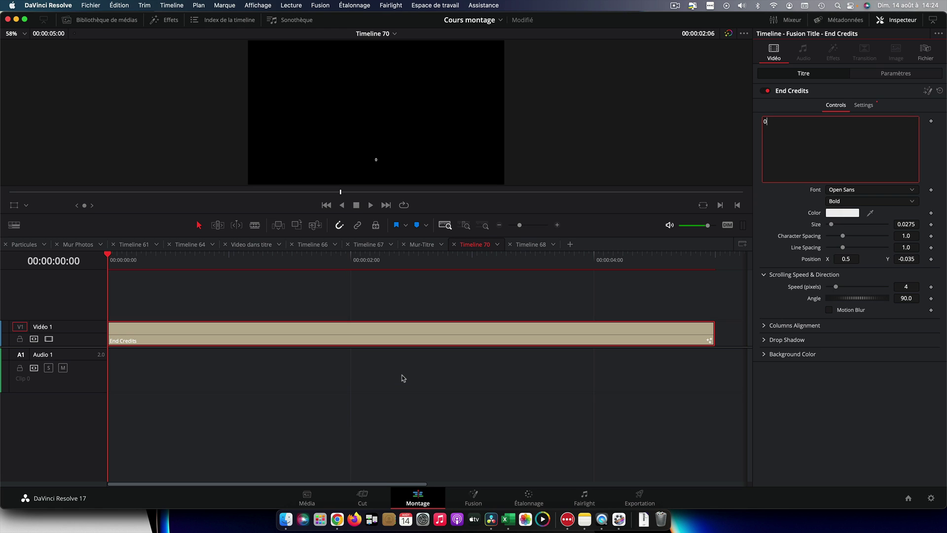
{"action": "type", "text": " tab"}
{"action": "type", "text": "ulation"}
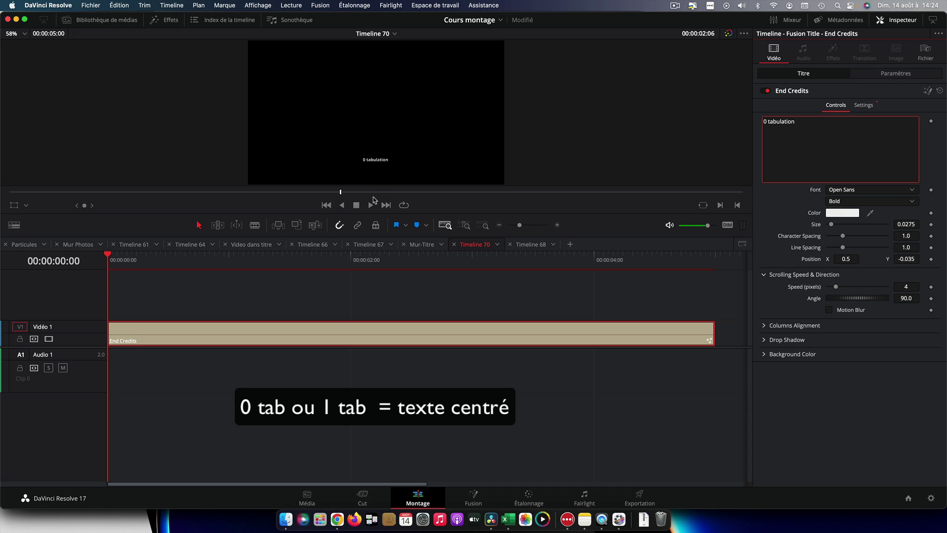
{"action": "key", "text": "Return"}
{"action": "key", "text": "Tab"}
{"action": "type", "text": "1 tabula"}
{"action": "type", "text": "tion"}
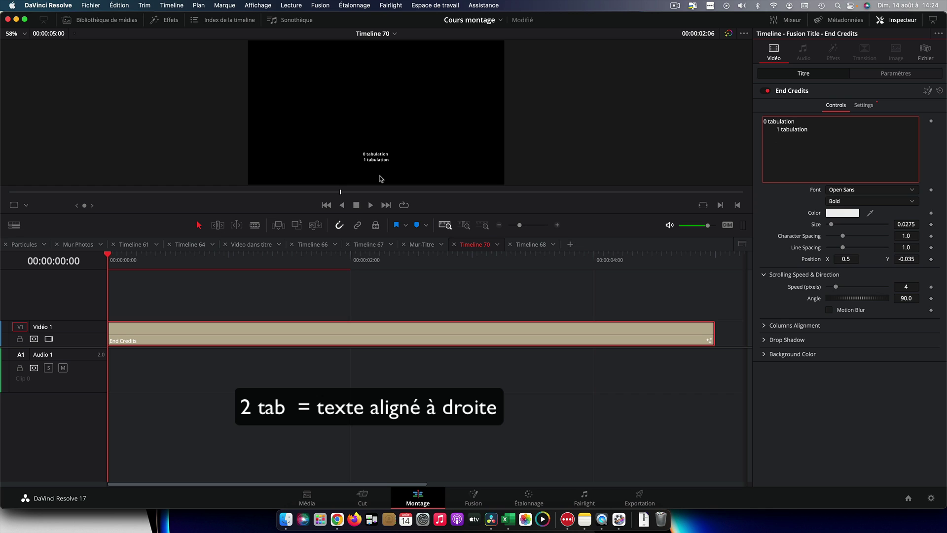
{"action": "type", "text": "tabulation"}
{"action": "type", "text": " align droite"}
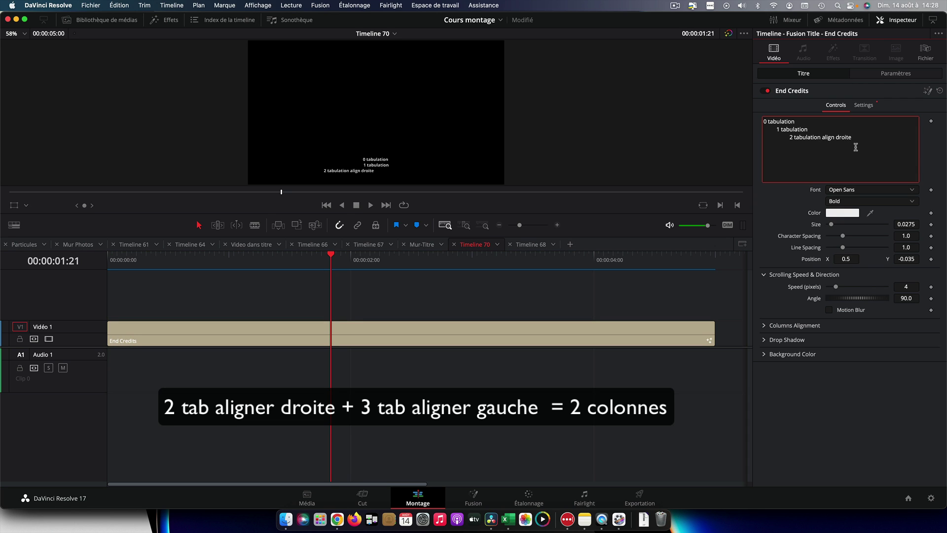
Step: After a blank line, add the '2 tabulation / 3 tabulation' and '4/5/6 tabulation' column lines, saving the project
{"action": "key", "text": "Return"}
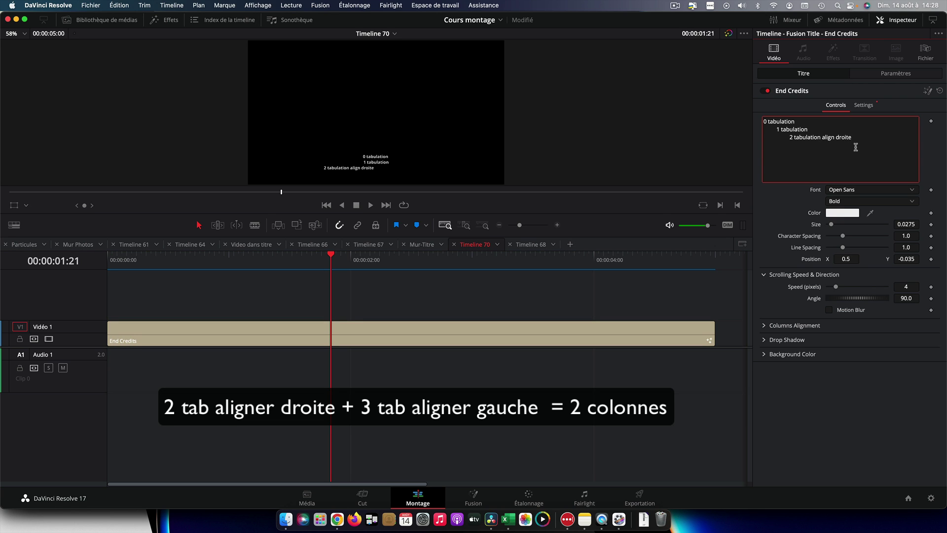
{"action": "key", "text": "Return"}
{"action": "key", "text": "Tab"}
{"action": "key", "text": "Tab"}
{"action": "type", "text": "2 tab"}
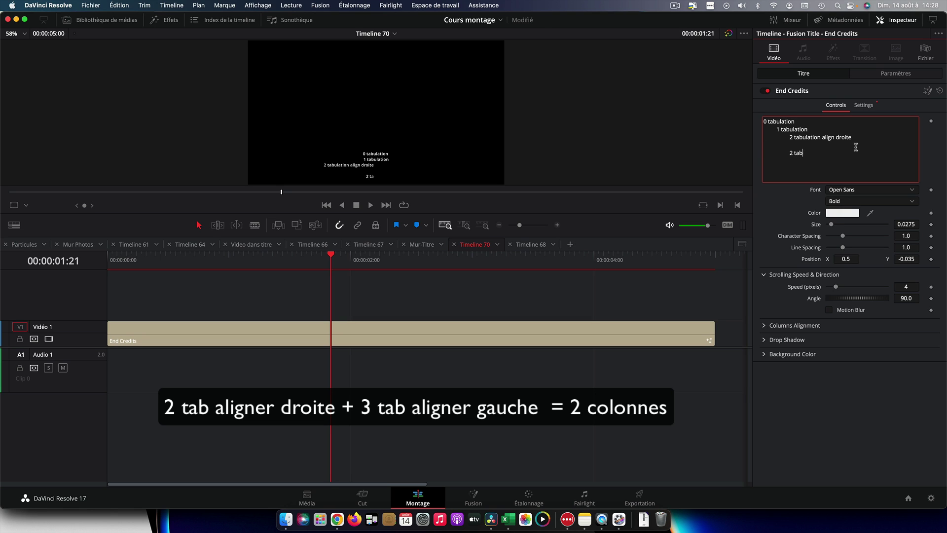
{"action": "type", "text": "ulation align droite  3 tabulation align gauche"}
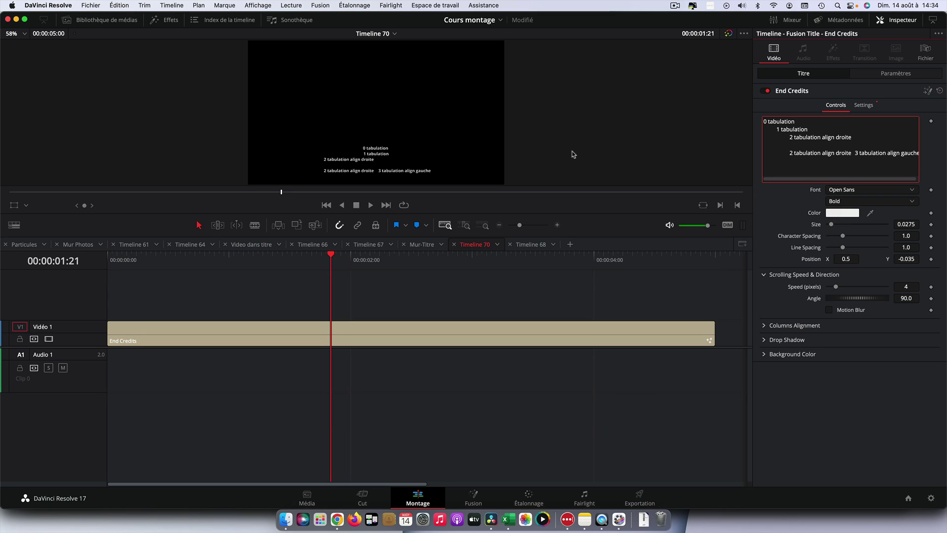
{"action": "key", "text": "super+s"}
{"action": "type", "text": "tabul"}
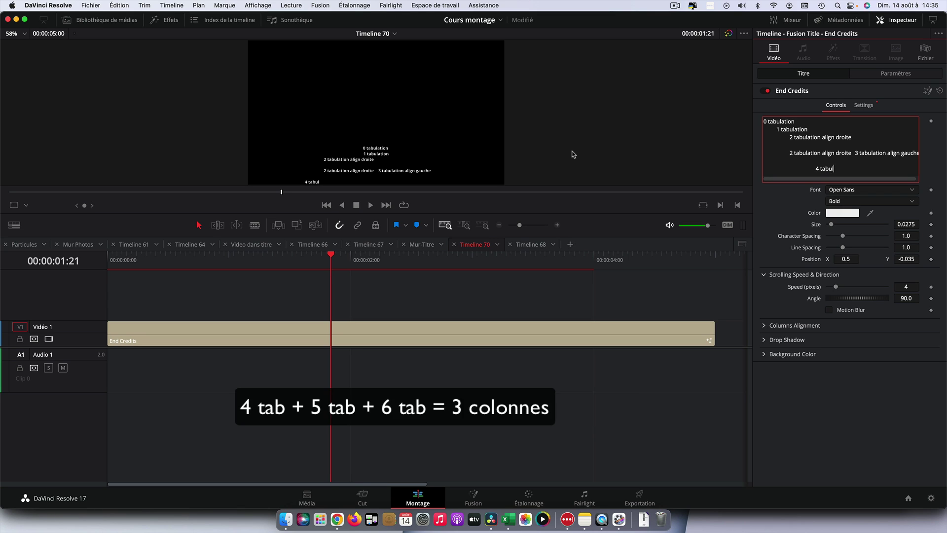
{"action": "type", "text": "ation"}
{"action": "type", "text": "abu"}
{"action": "type", "text": "lat"}
{"action": "type", "text": "ion    5 ta"}
{"action": "type", "text": "bul"}
{"action": "type", "text": "ation"}
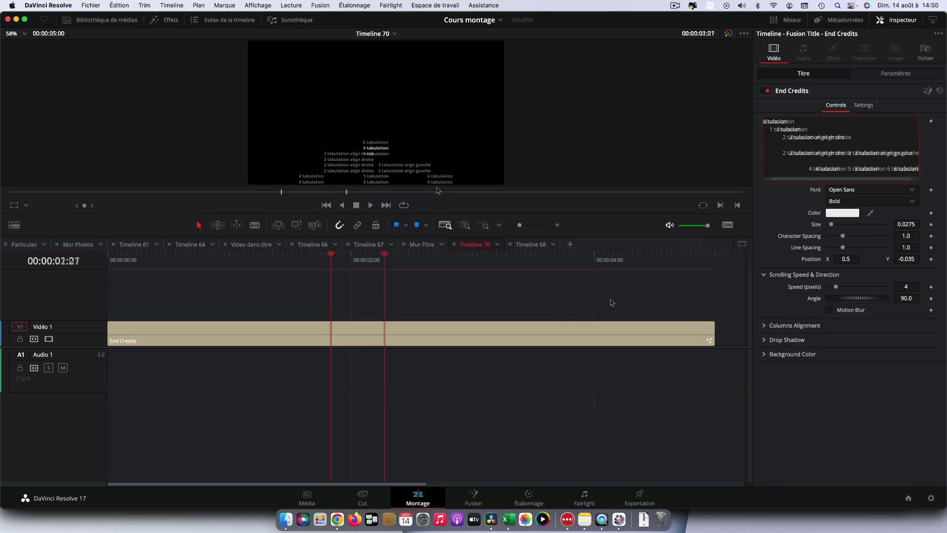
Step: Enlarge the credits text Size slightly and scrub the preview to see more lines
{"action": "left_click", "coordinate": [384, 258]}
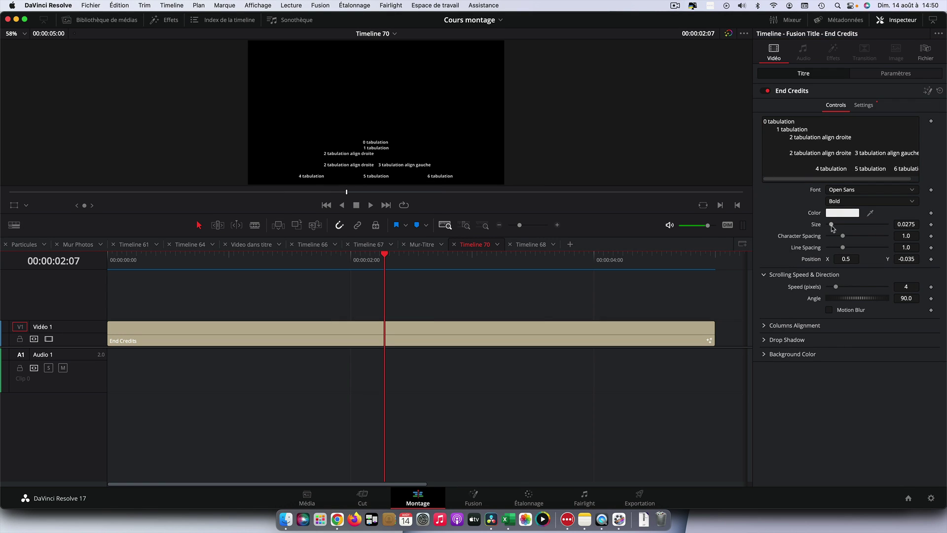
{"action": "left_click_drag", "start_coordinate": [832, 225], "coordinate": [835, 228]}
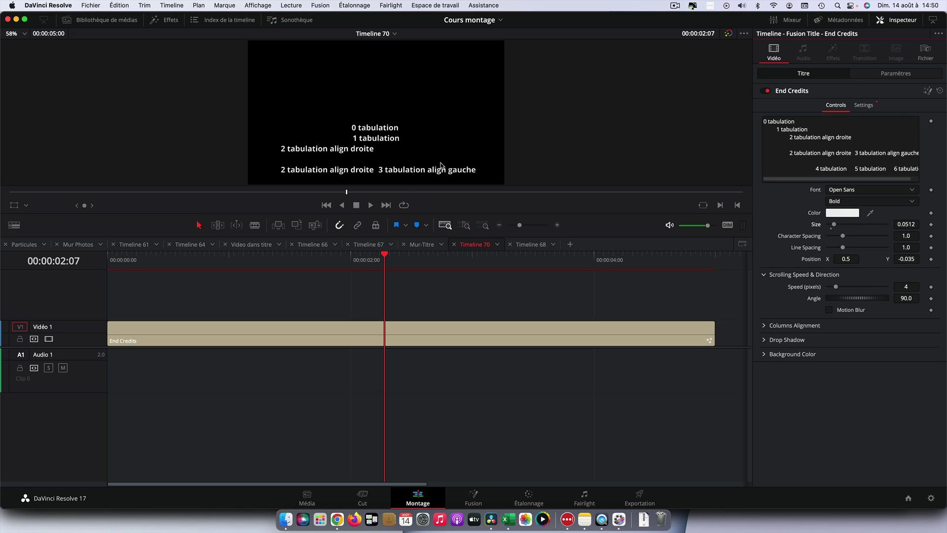
{"action": "left_click_drag", "start_coordinate": [385, 255], "coordinate": [568, 267]}
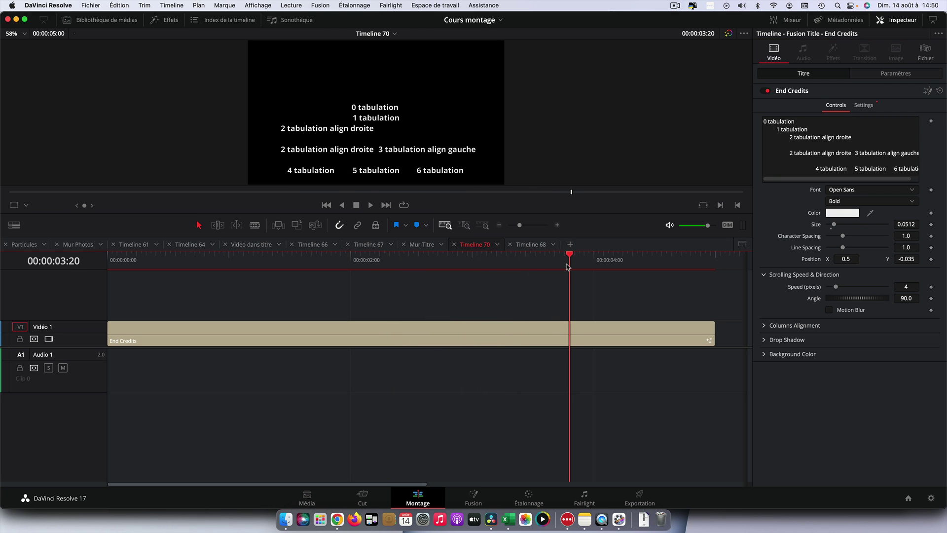
{"action": "key", "text": "space"}
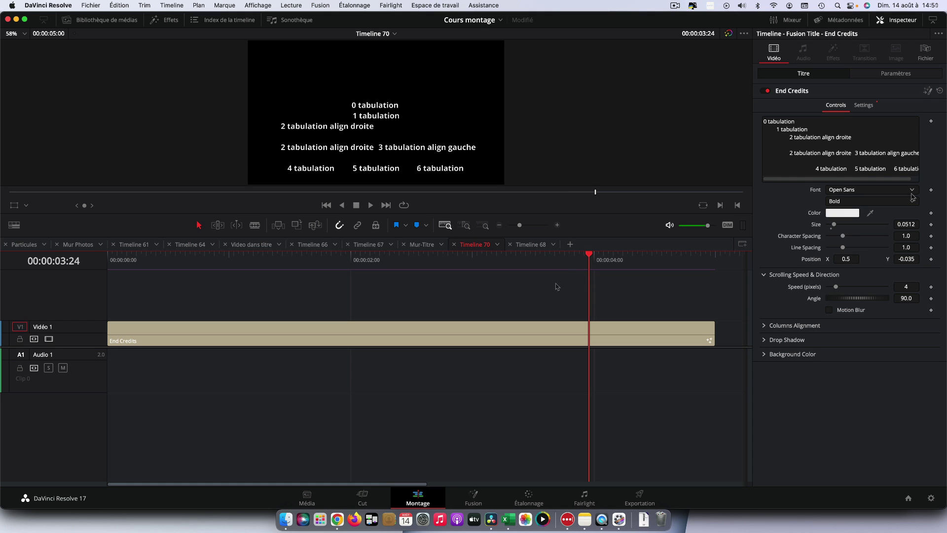
Step: Change the credits font to Arial in Normal style
{"action": "left_click", "coordinate": [913, 190]}
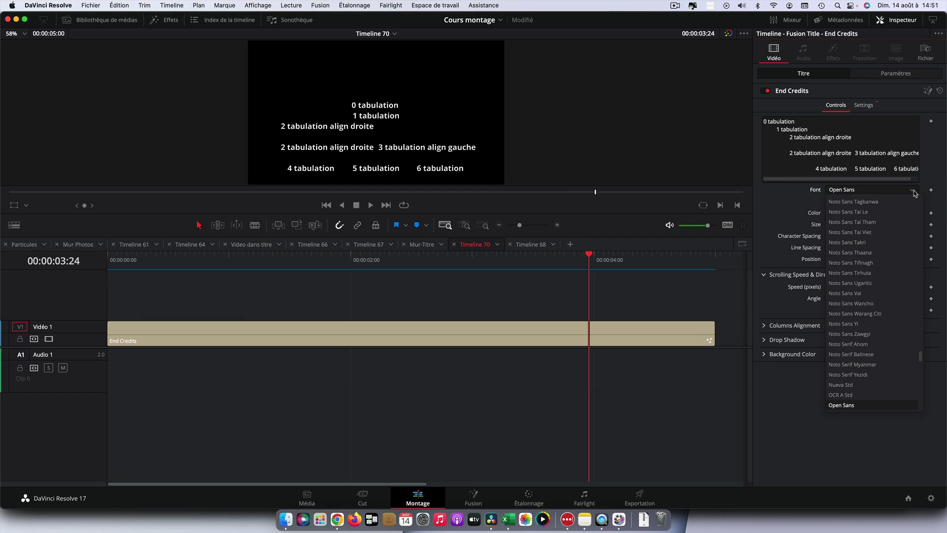
{"action": "scroll", "coordinate": [845, 246], "scroll_direction": "up", "scroll_amount": 15}
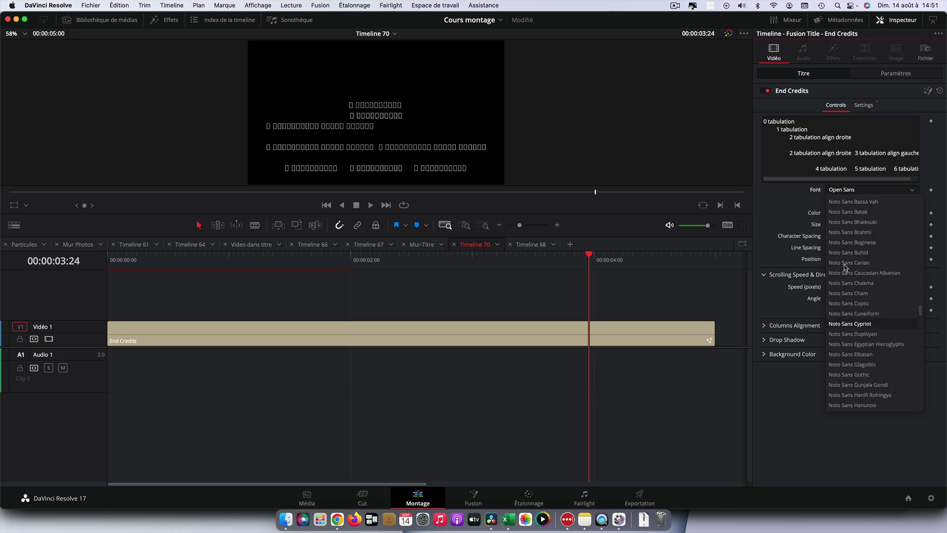
{"action": "left_click", "coordinate": [843, 213]}
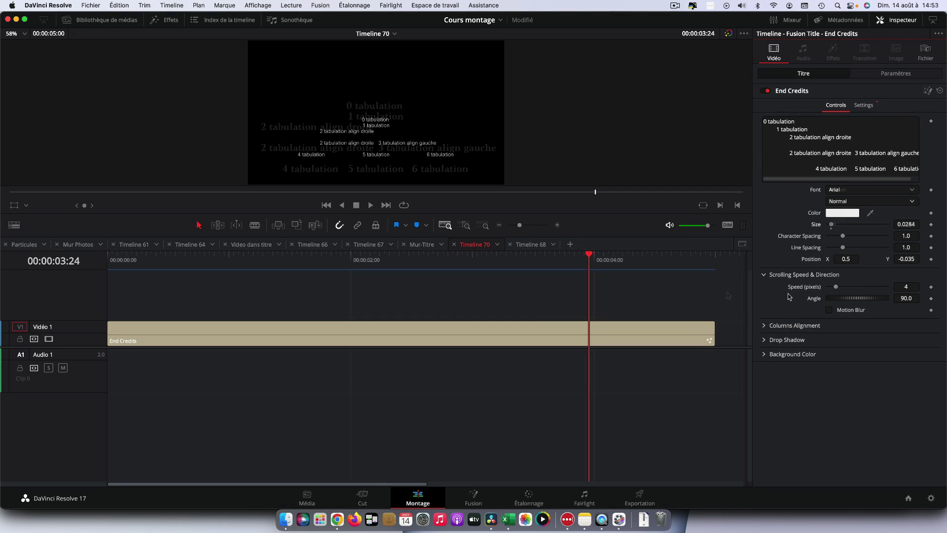
Step: In Columns Alignment, shift the positions of tabs 1, 2 and 4, moving tab 4 to -0.351
{"action": "left_click", "coordinate": [764, 326]}
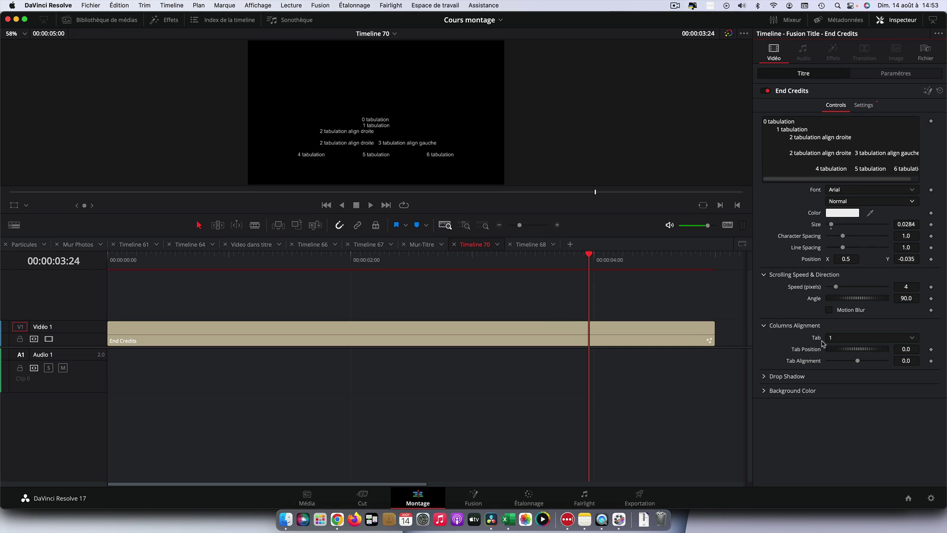
{"action": "left_click", "coordinate": [912, 338]}
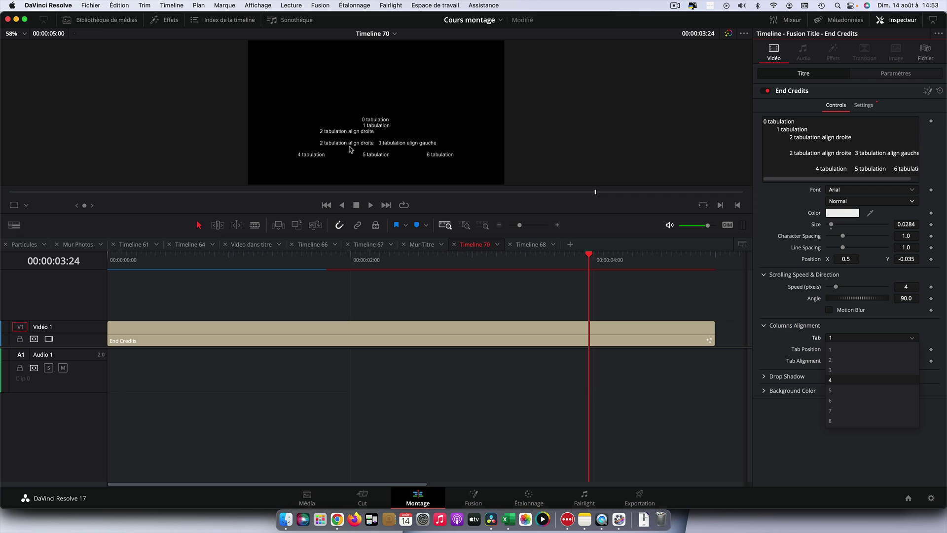
{"action": "left_click", "coordinate": [861, 348]}
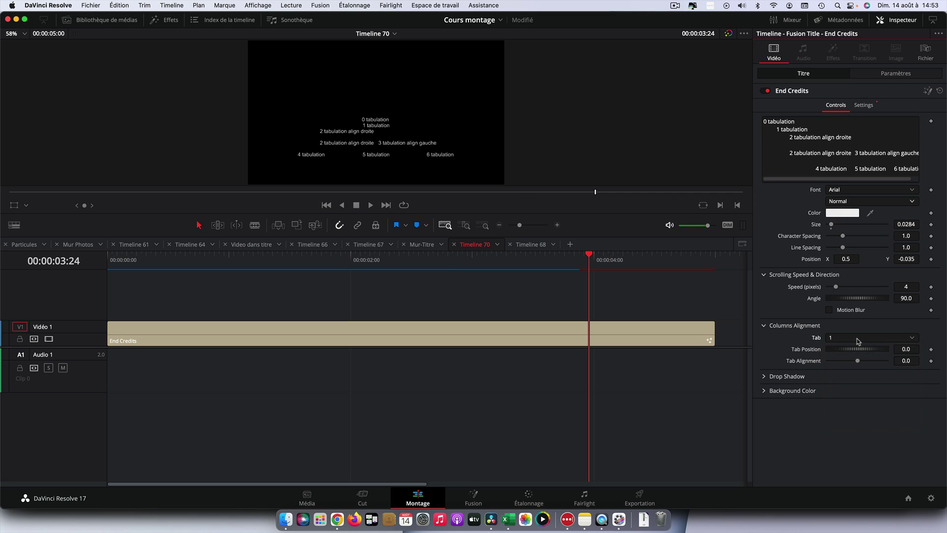
{"action": "mouse_move", "coordinate": [870, 351]}
{"action": "left_mouse_down"}
{"action": "mouse_move", "coordinate": [881, 351]}
{"action": "mouse_move", "coordinate": [868, 351]}
{"action": "left_mouse_up"}
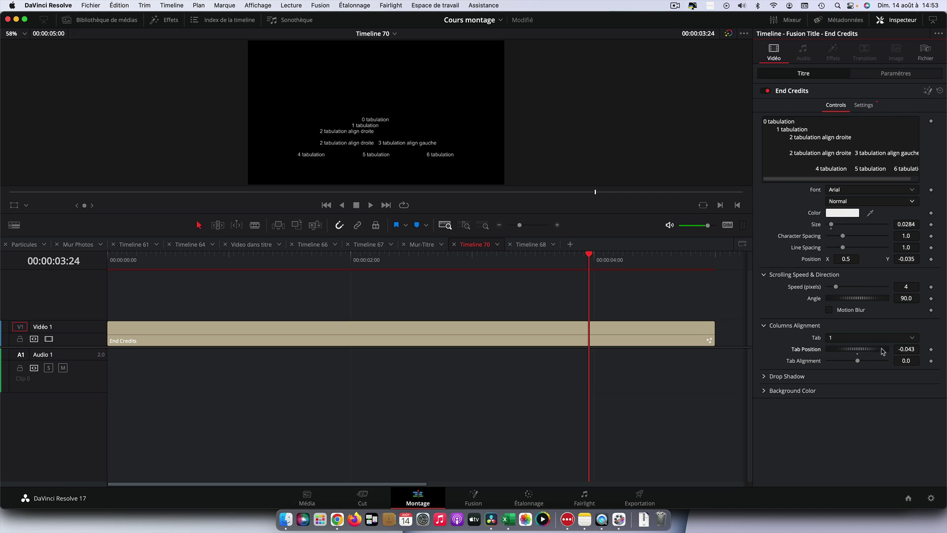
{"action": "left_click", "coordinate": [912, 338]}
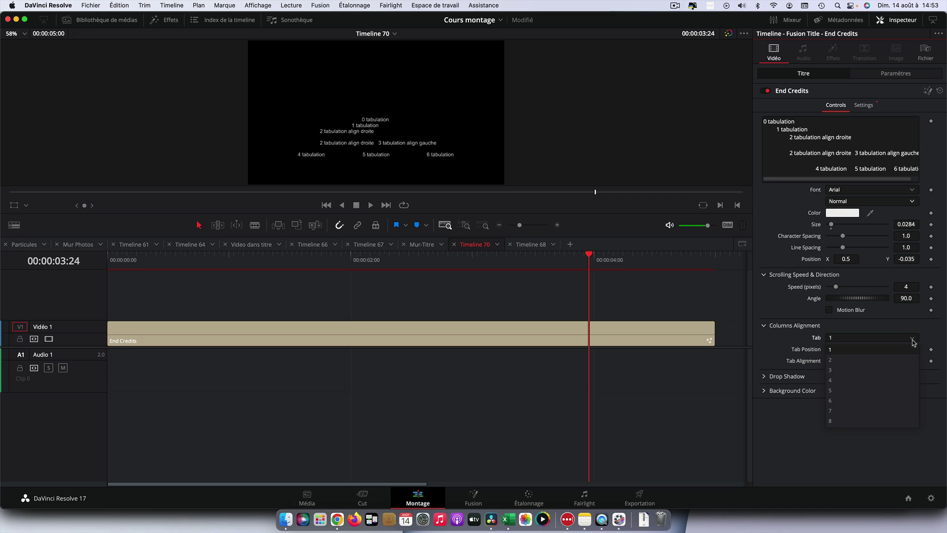
{"action": "left_click", "coordinate": [835, 361]}
{"action": "left_click_drag", "start_coordinate": [857, 351], "coordinate": [867, 355]}
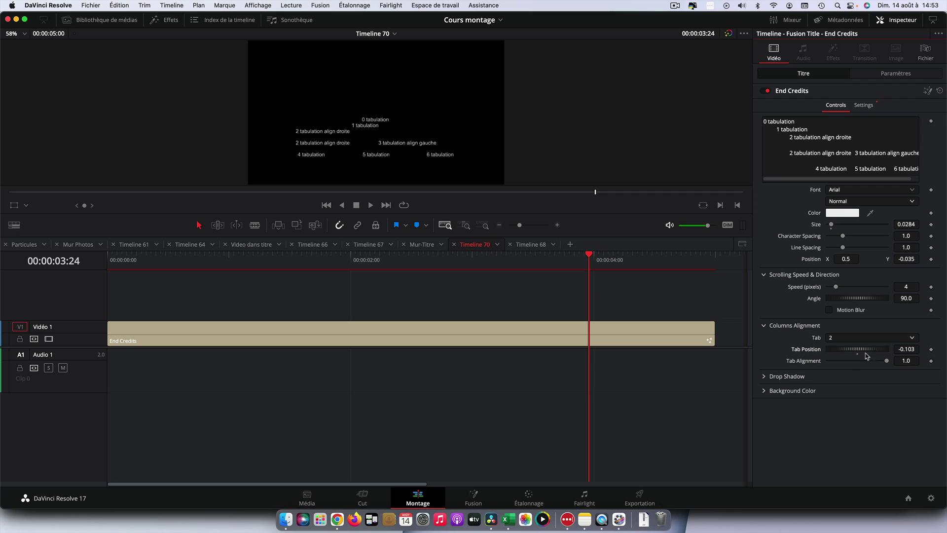
{"action": "left_click", "coordinate": [911, 337]}
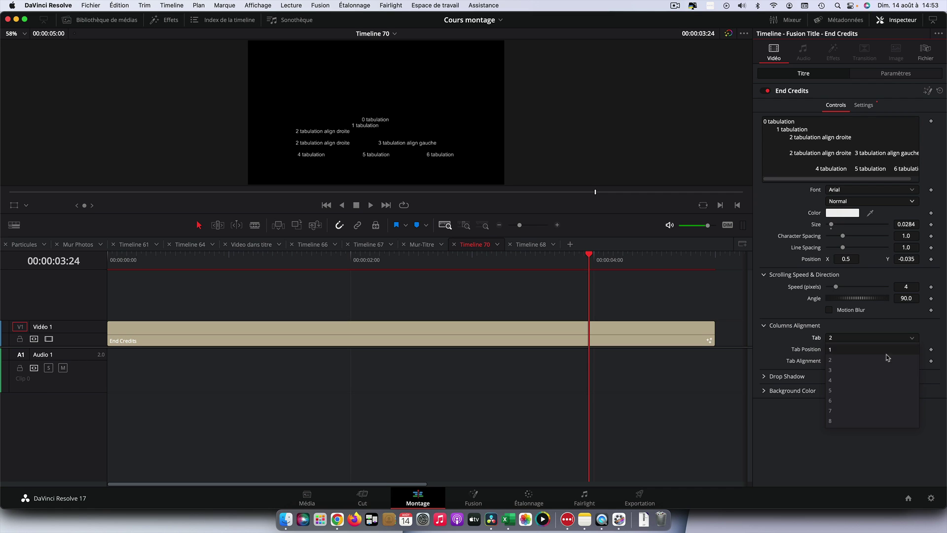
{"action": "left_click", "coordinate": [848, 381]}
{"action": "left_click_drag", "start_coordinate": [869, 351], "coordinate": [865, 351]}
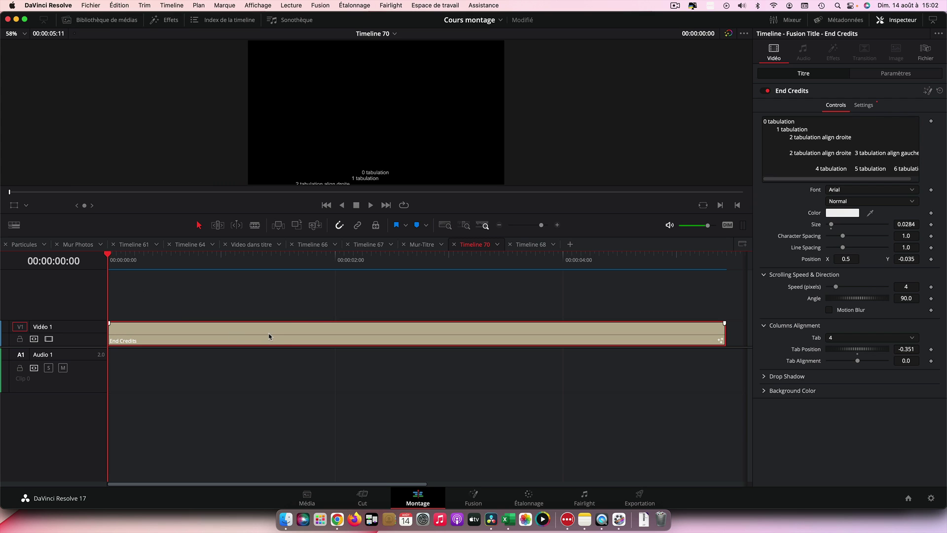
Step: In Paramètres, set Transformation Position Y to -123 and scrub through the credits to check
{"action": "left_click", "coordinate": [899, 77]}
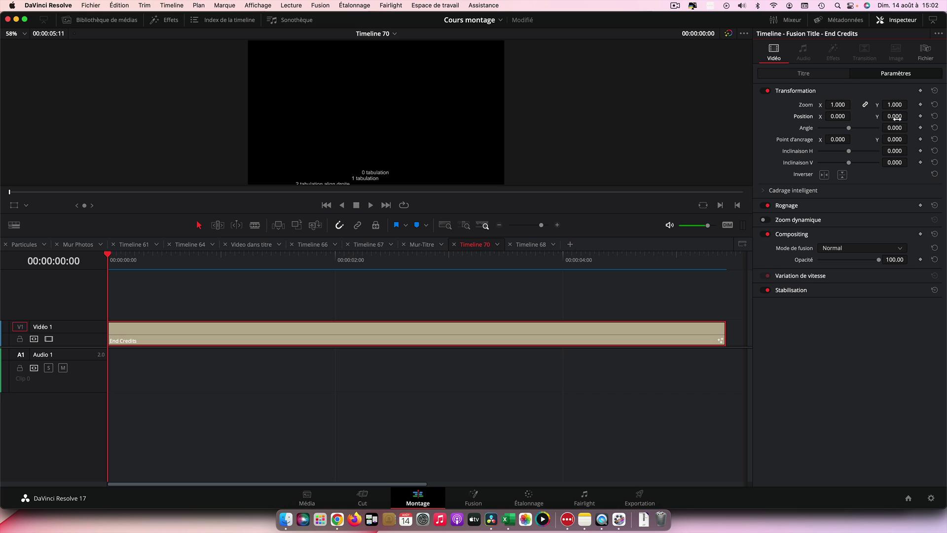
{"action": "left_click_drag", "start_coordinate": [894, 116], "coordinate": [895, 118]}
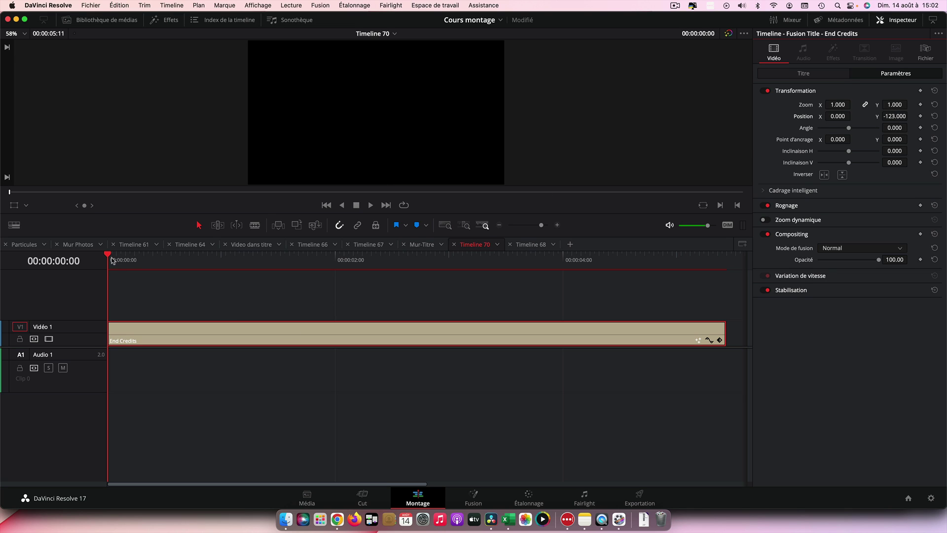
{"action": "left_click_drag", "start_coordinate": [109, 257], "coordinate": [722, 299]}
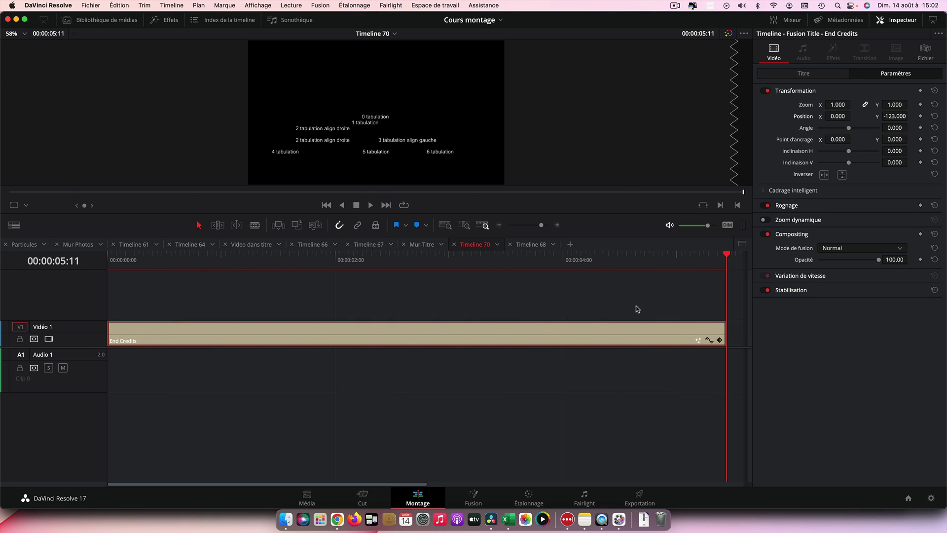
{"action": "left_click_drag", "start_coordinate": [725, 257], "coordinate": [403, 296]}
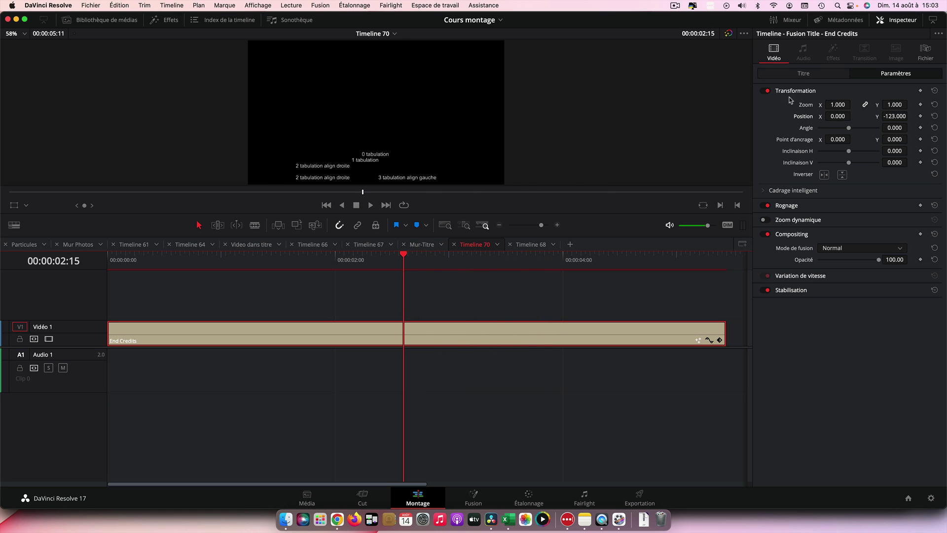
Step: Back in the title settings, raise Scrolling Speed to 11 and scrub the playhead back to the start
{"action": "left_click", "coordinate": [803, 74]}
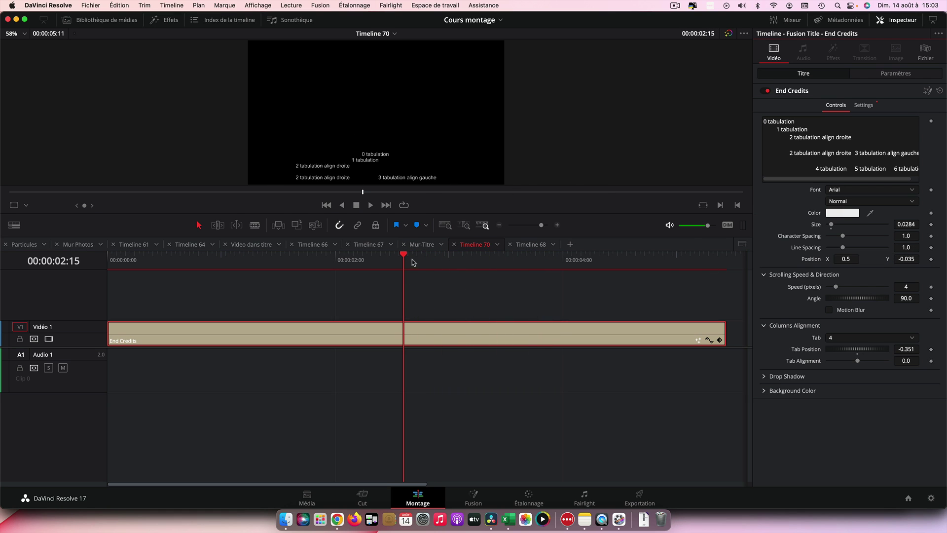
{"action": "left_click_drag", "start_coordinate": [405, 260], "coordinate": [714, 271]}
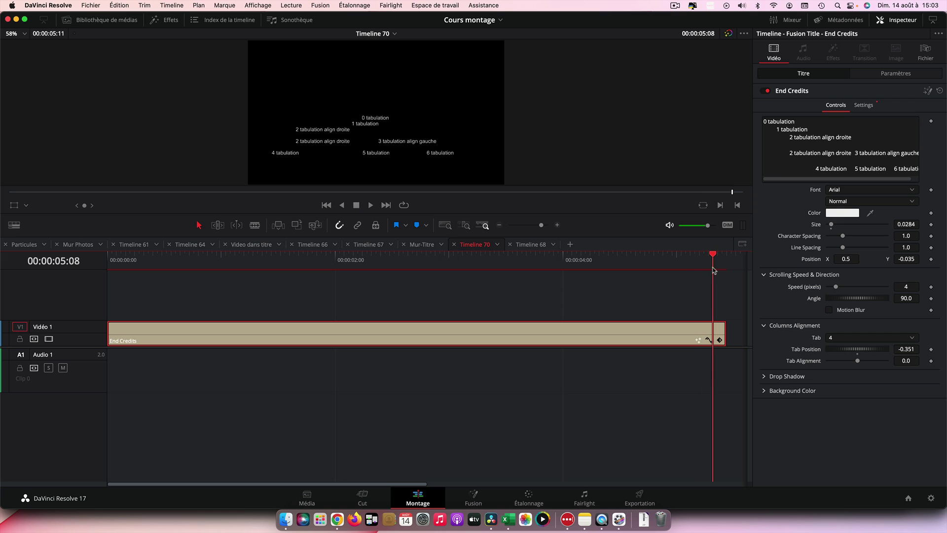
{"action": "left_click_drag", "start_coordinate": [836, 287], "coordinate": [850, 287]}
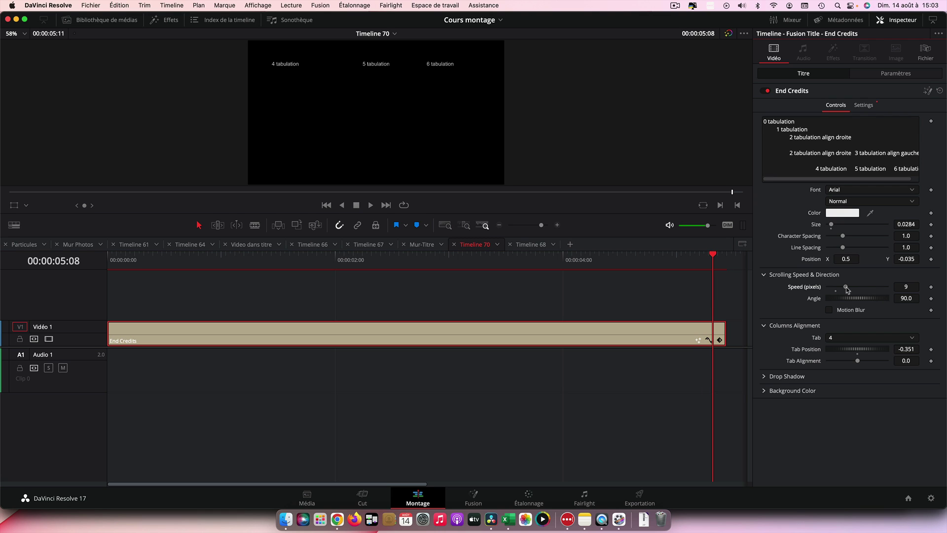
{"action": "left_click_drag", "start_coordinate": [712, 260], "coordinate": [114, 282]}
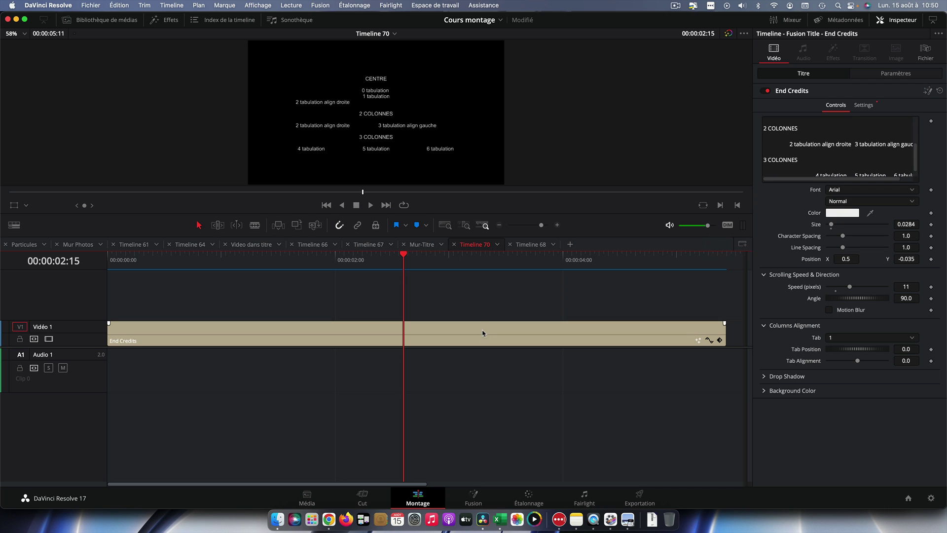
Step: Select the End Credits clip and open it in Fusion via the Inspector's Fusion icon
{"action": "left_click", "coordinate": [469, 333]}
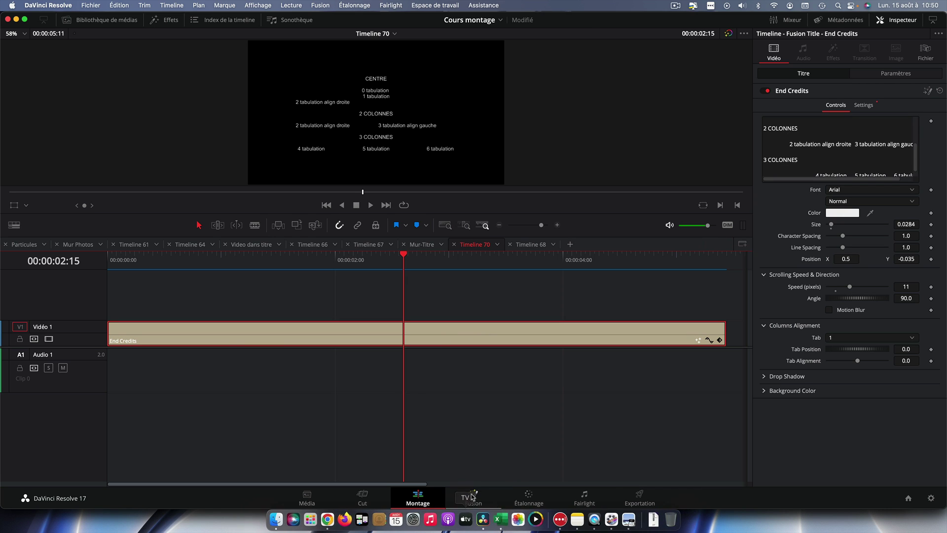
{"action": "left_click", "coordinate": [474, 498]}
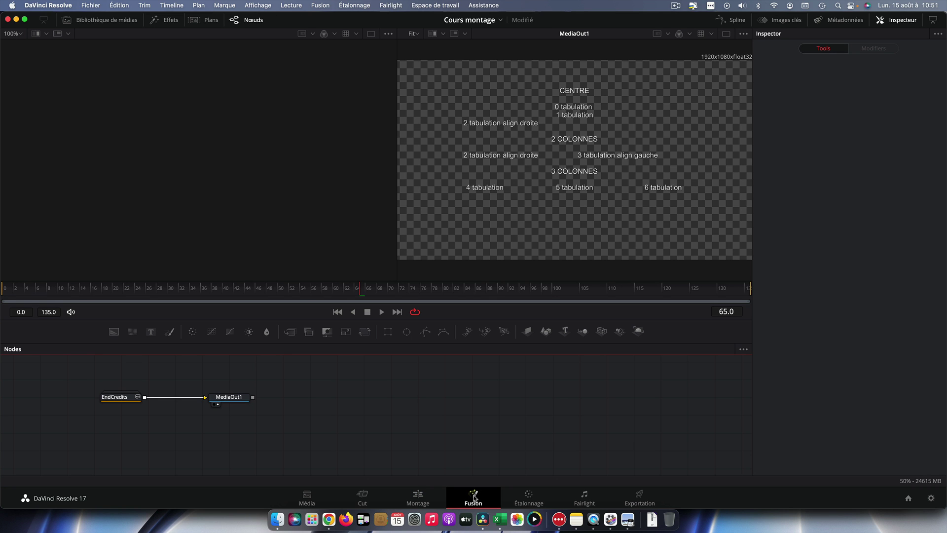
{"action": "left_click", "coordinate": [439, 496]}
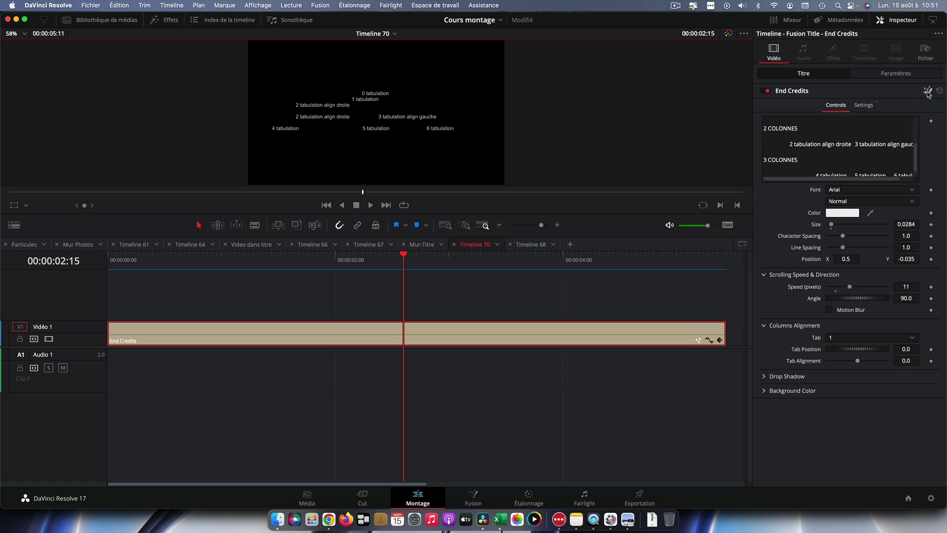
{"action": "left_click", "coordinate": [928, 92]}
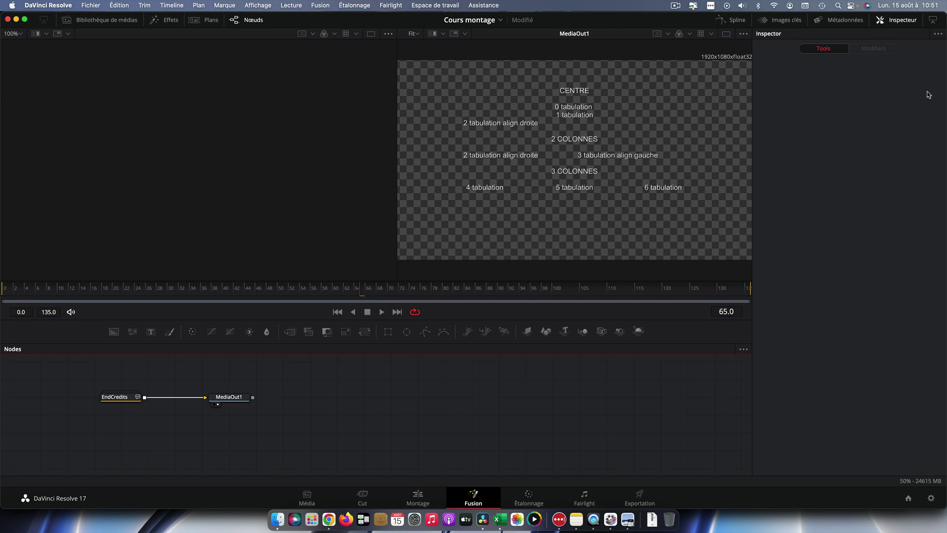
Step: Ungroup the EndCredits node, then select MainText and click into its text box
{"action": "left_click", "coordinate": [120, 402]}
{"action": "right_click", "coordinate": [121, 400]}
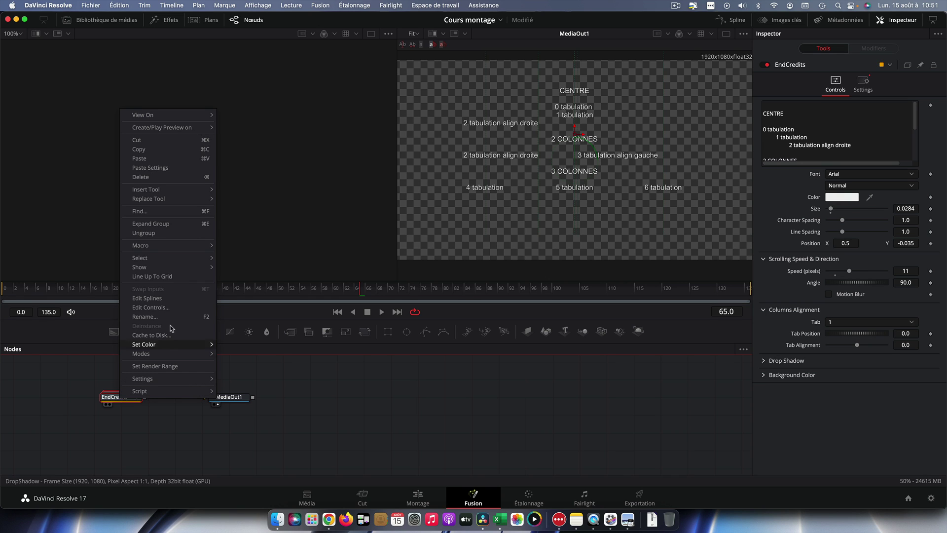
{"action": "left_click", "coordinate": [154, 235]}
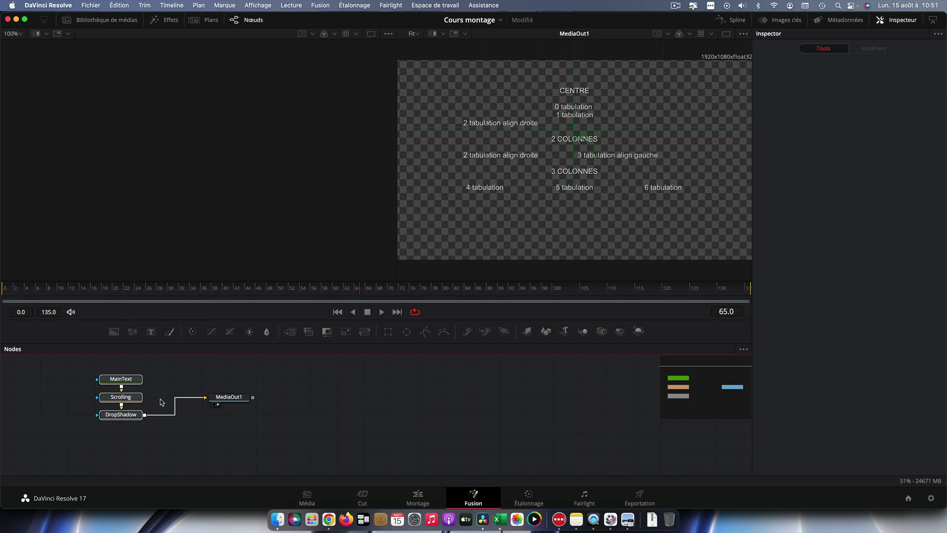
{"action": "left_click", "coordinate": [121, 380]}
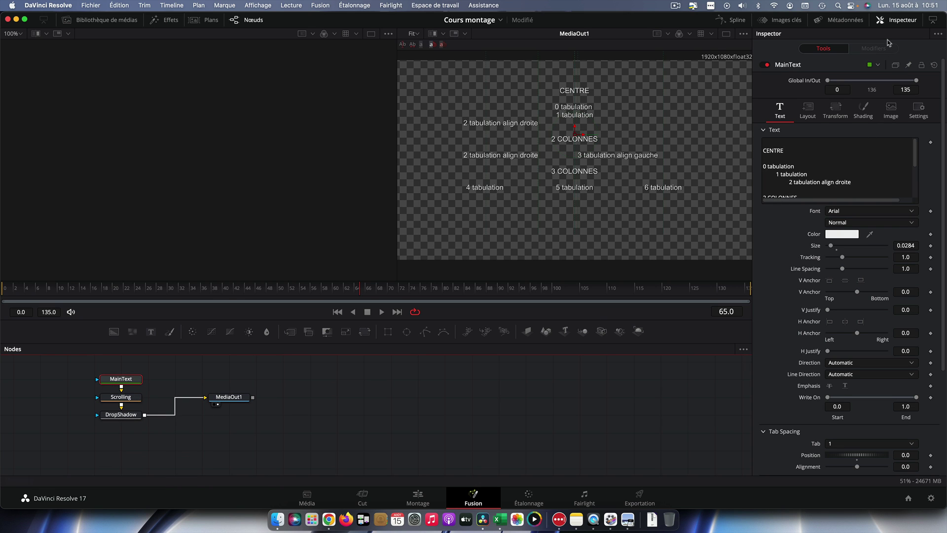
{"action": "left_click", "coordinate": [864, 173]}
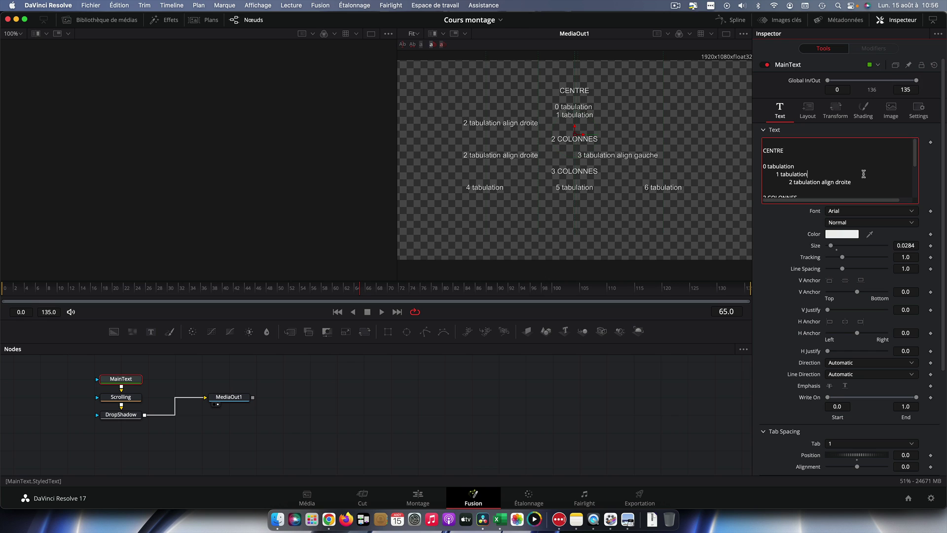
Step: Add Character Level Styling to the credits text and show its modifier settings
{"action": "right_click", "coordinate": [864, 175]}
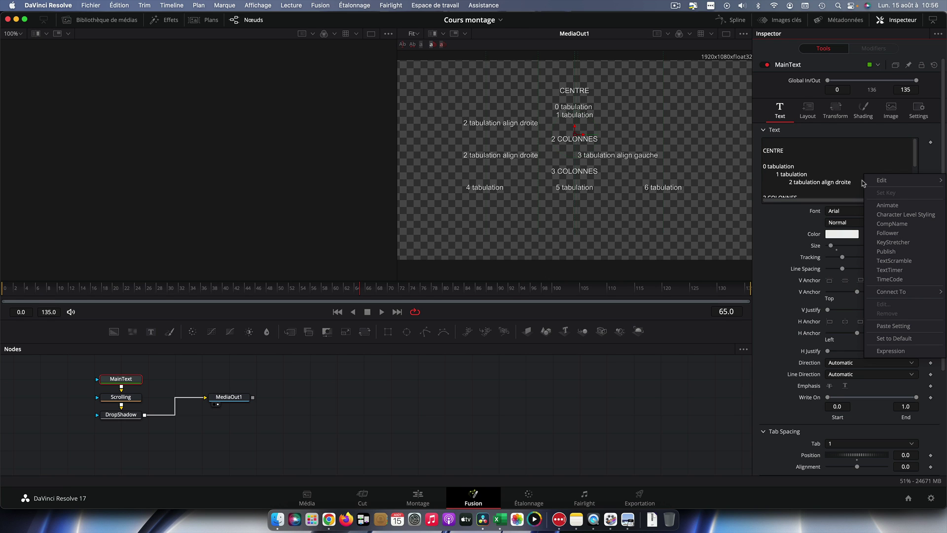
{"action": "left_click", "coordinate": [895, 215]}
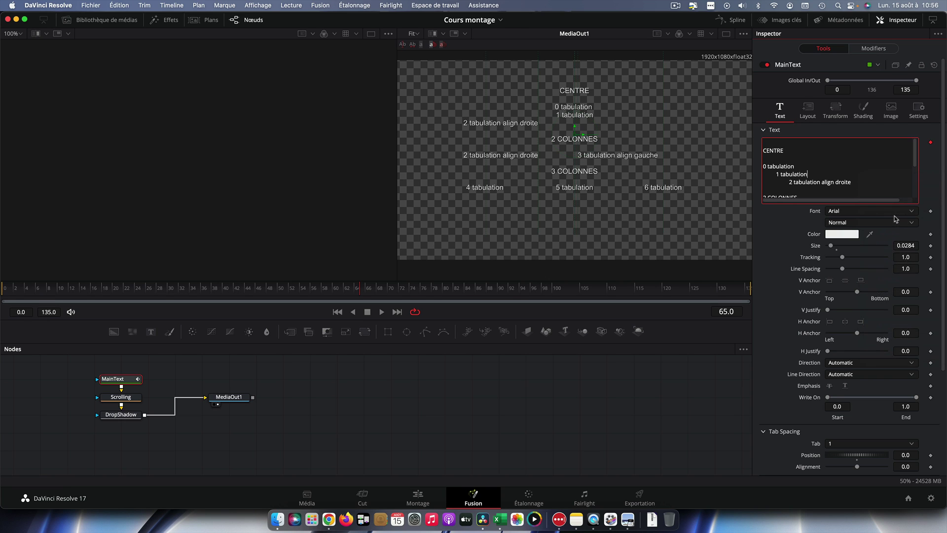
{"action": "left_click", "coordinate": [874, 48]}
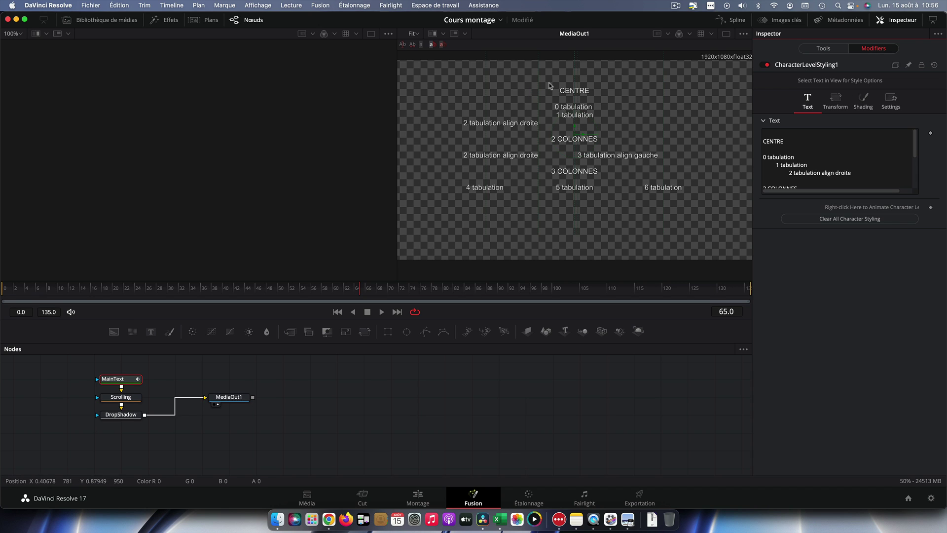
Step: Select the CENTRE heading and set its character size to 0.0384
{"action": "left_click", "coordinate": [560, 94]}
{"action": "left_click_drag", "start_coordinate": [560, 94], "coordinate": [592, 94]}
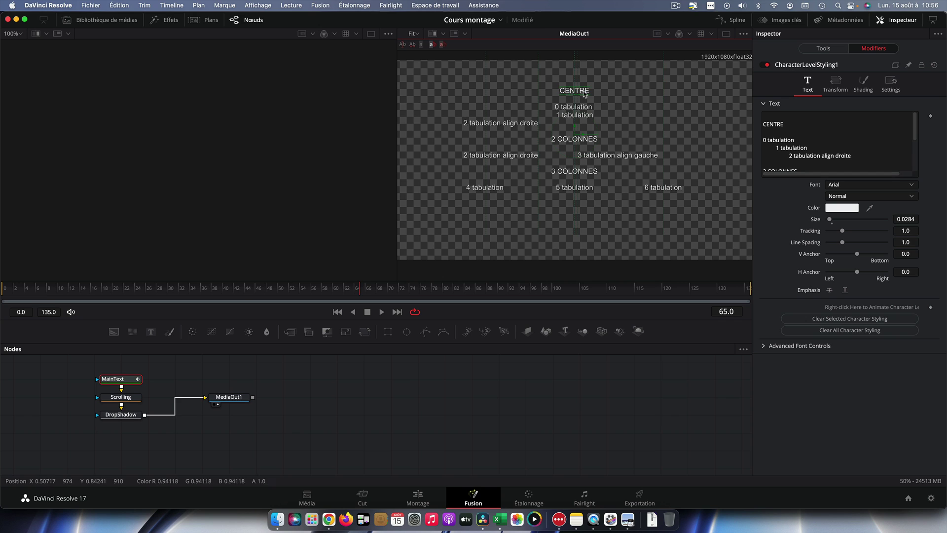
{"action": "left_click", "coordinate": [900, 219]}
{"action": "type", "text": "0.0384"}
{"action": "key", "text": "Return"}
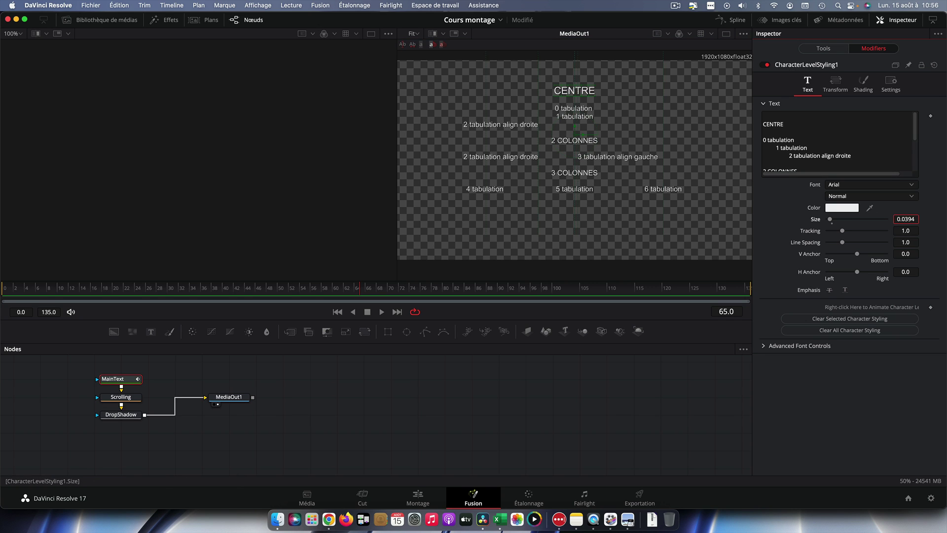
{"action": "left_click", "coordinate": [848, 212]}
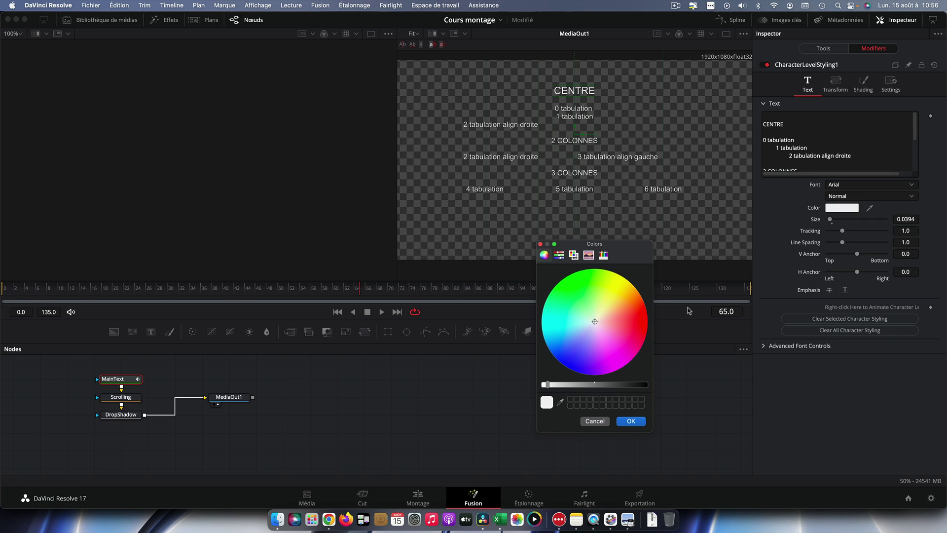
Step: Colour the CENTRE heading red, set it in Apple Chancery, and enlarge it to about 0.1054
{"action": "left_click", "coordinate": [633, 320]}
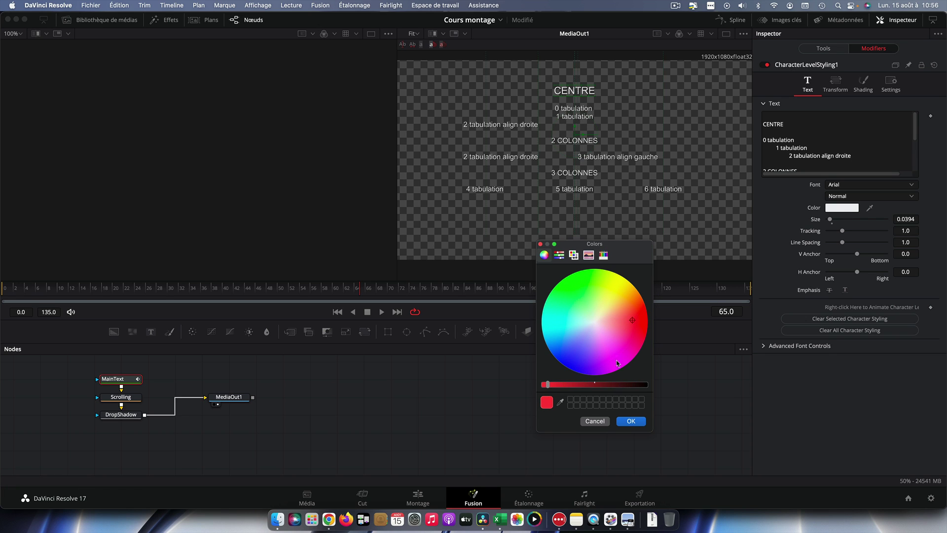
{"action": "left_click", "coordinate": [631, 422]}
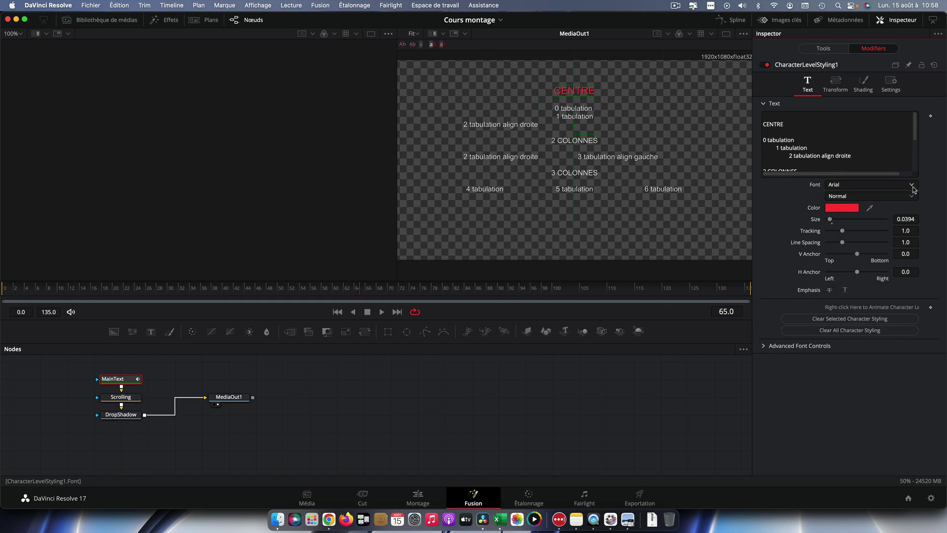
{"action": "left_click", "coordinate": [859, 185]}
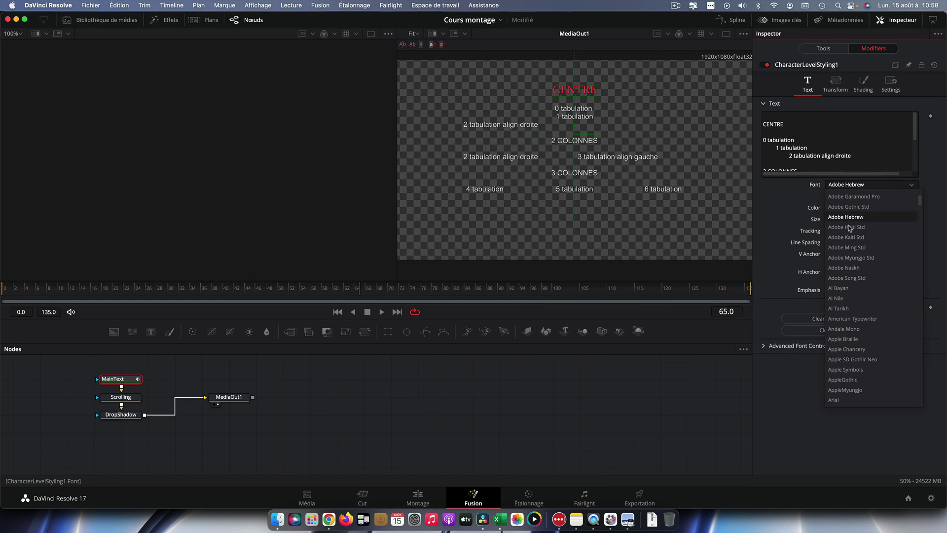
{"action": "left_click", "coordinate": [838, 349]}
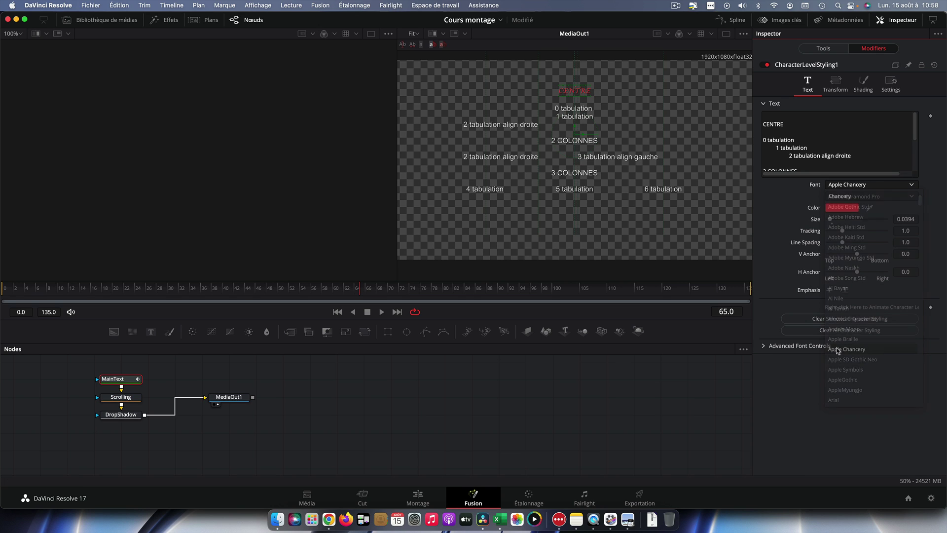
{"action": "mouse_move", "coordinate": [902, 219]}
{"action": "left_mouse_down"}
{"action": "mouse_move", "coordinate": [927, 219]}
{"action": "mouse_move", "coordinate": [899, 220]}
{"action": "left_mouse_up"}
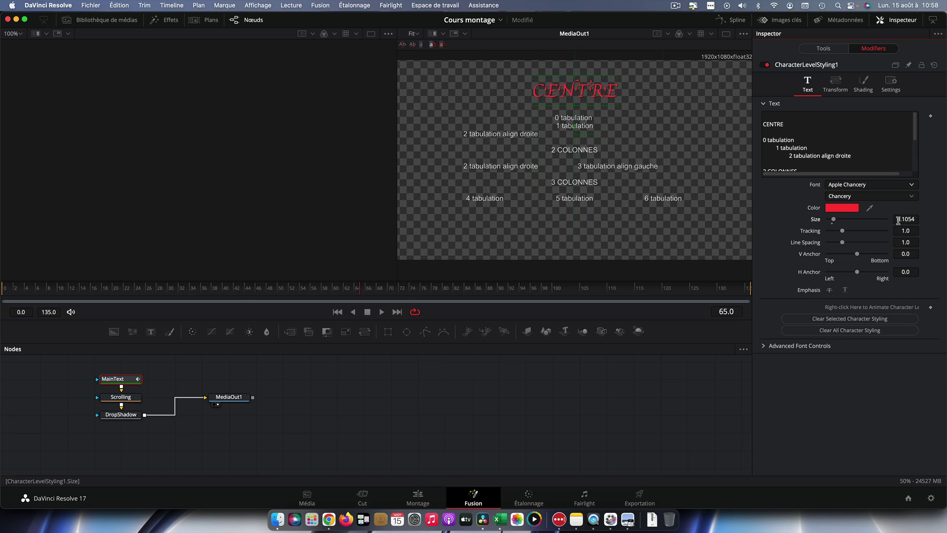